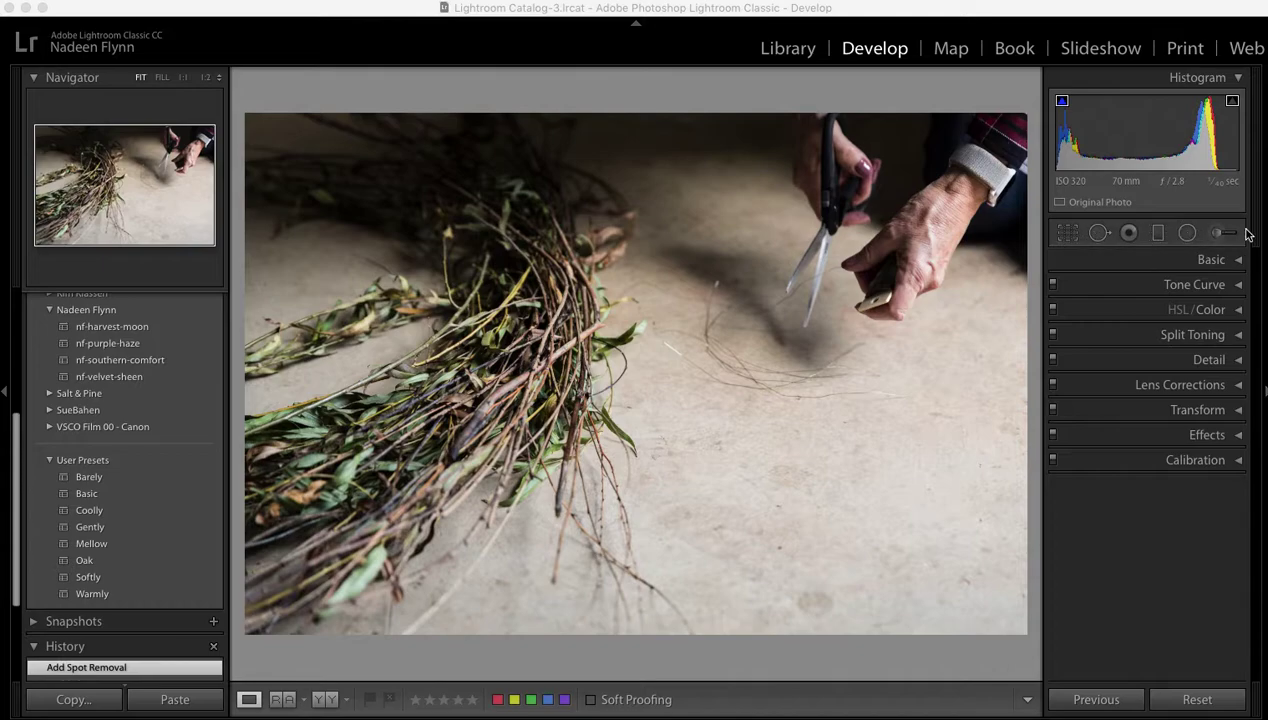
Step: Select the Heal spot brush with Size 92 and Feather 30, keeping Opacity at 100
left_click(1098, 233)
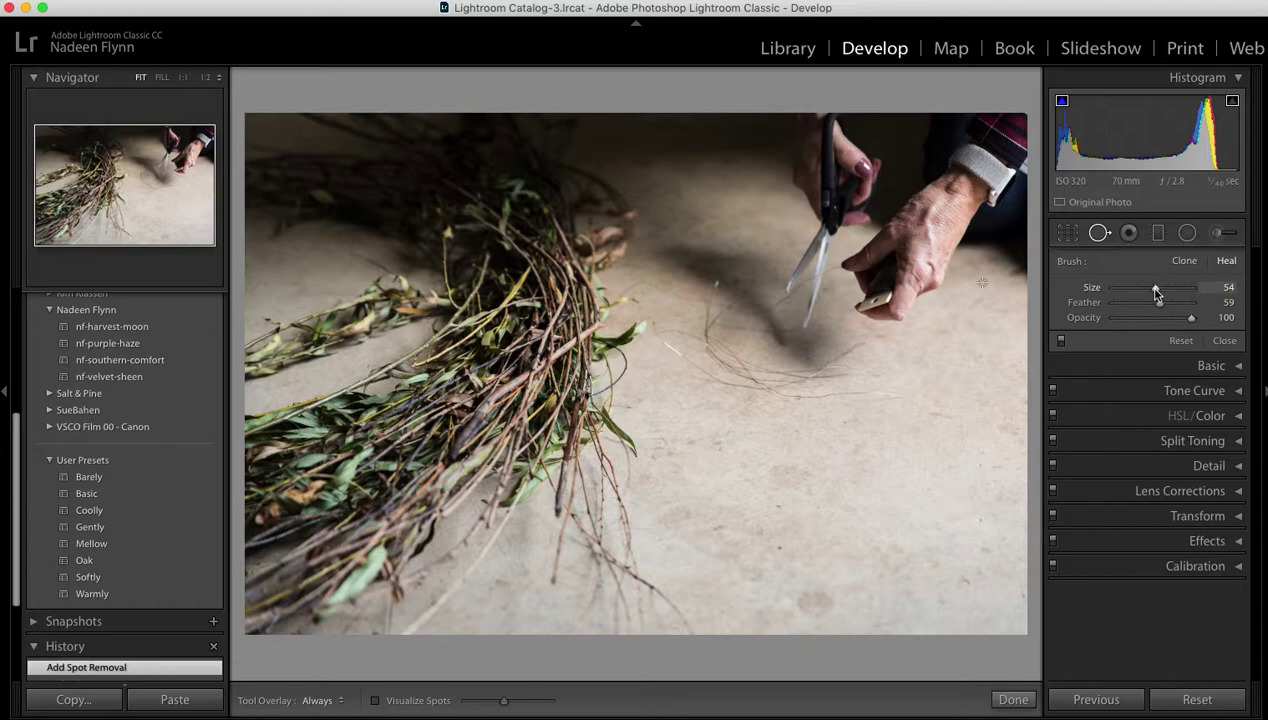
mouse_move(1156, 291)
left_mouse_down()
mouse_move(1132, 292)
mouse_move(1187, 292)
mouse_move(1120, 292)
mouse_move(1187, 292)
left_mouse_up()
left_click(1160, 305)
mouse_move(1160, 305)
left_mouse_down()
mouse_move(1190, 306)
mouse_move(1121, 305)
mouse_move(1137, 305)
left_mouse_up()
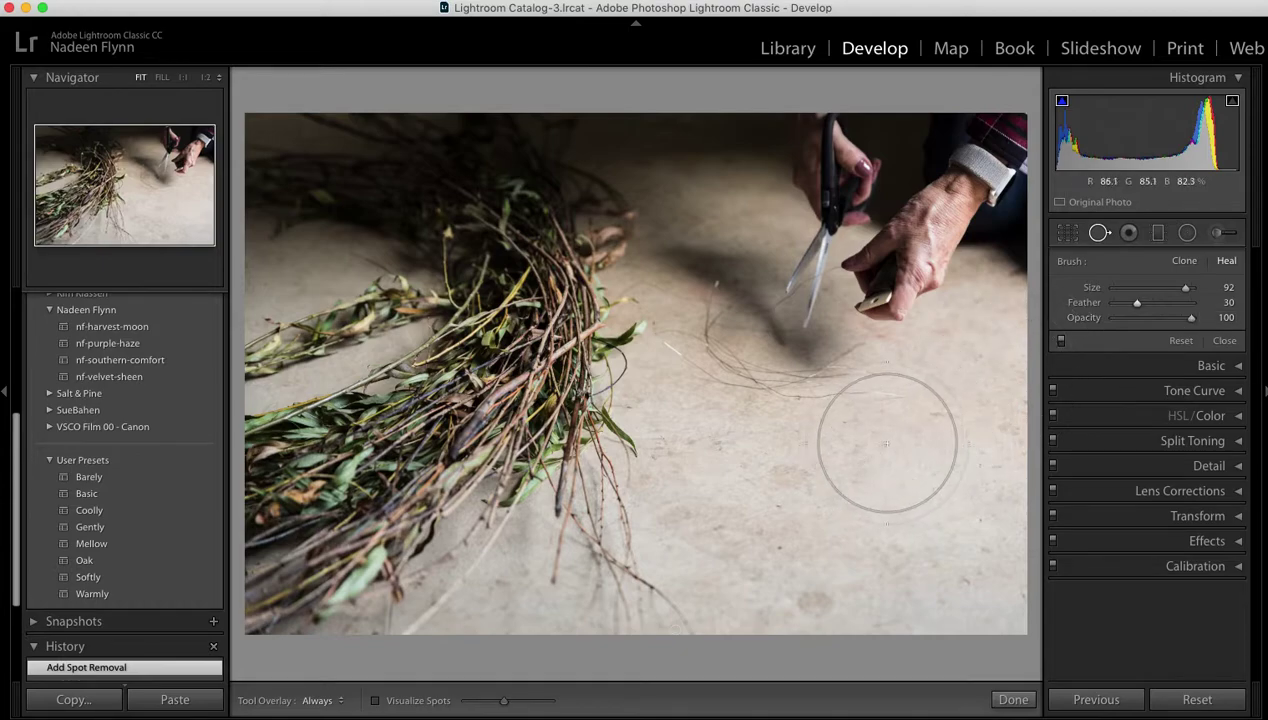
Step: Heal the floor speck below the scissors at Size 82, 30% opacity, sampling nearby clean floor
scroll(905, 435, "down", 1)
scroll(905, 435, "down", 3)
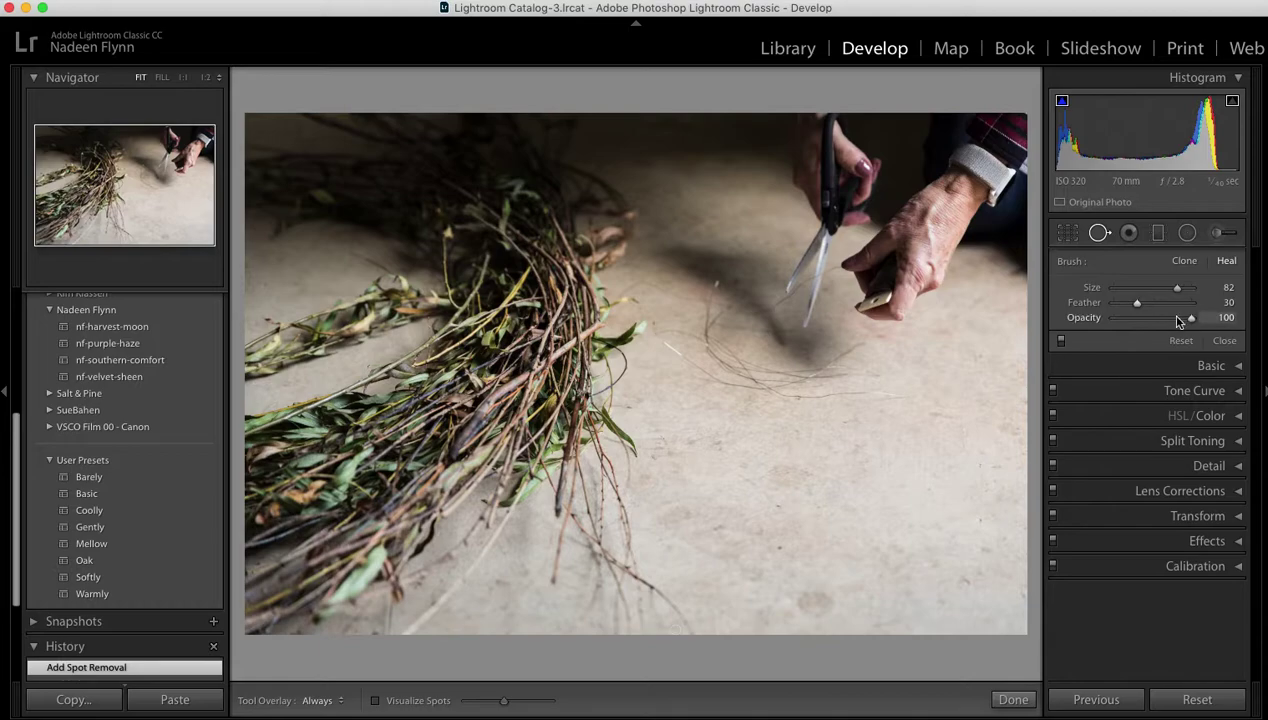
left_click_drag(1193, 320, 1140, 320)
left_click_drag(1138, 318, 1135, 318)
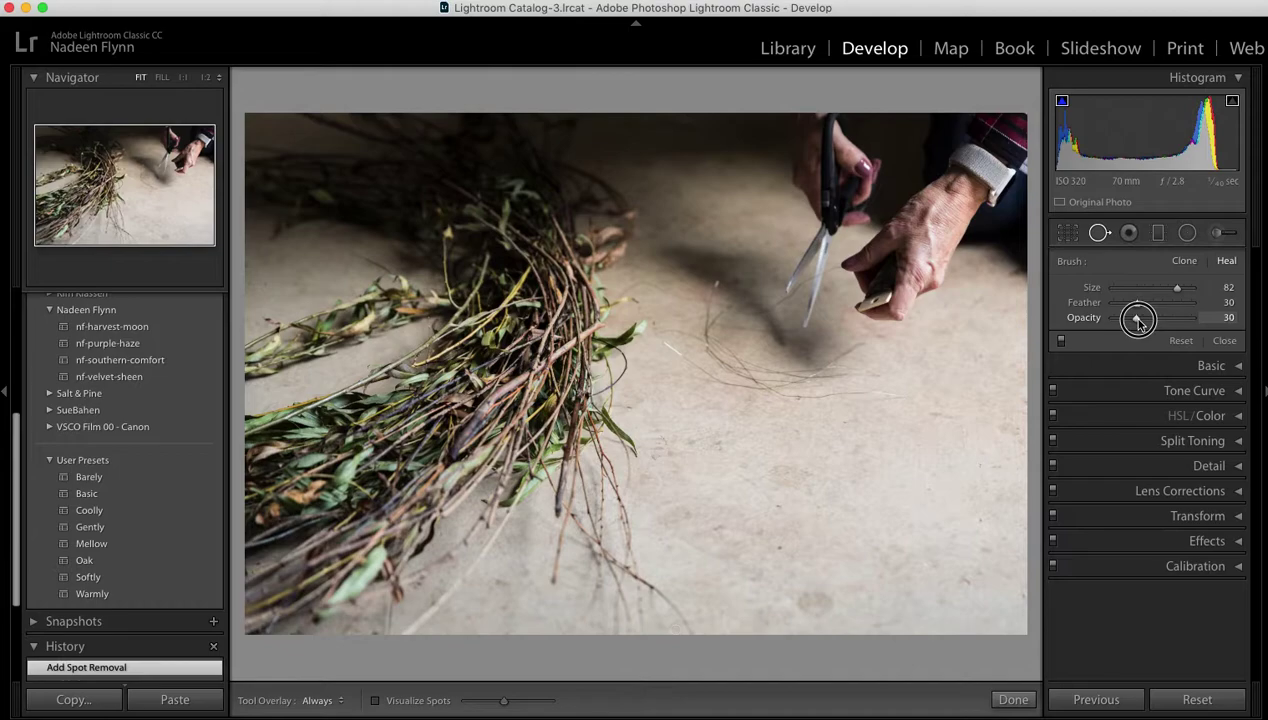
left_click(790, 474)
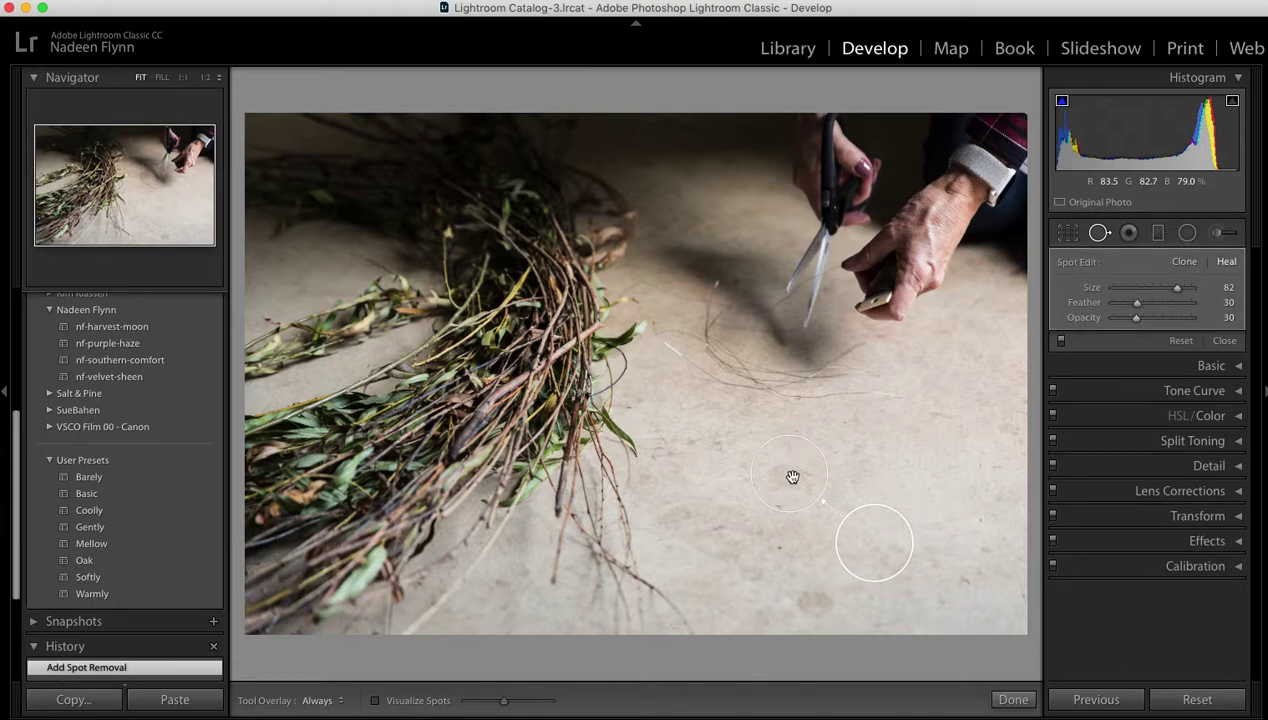
left_click_drag(880, 543, 878, 500)
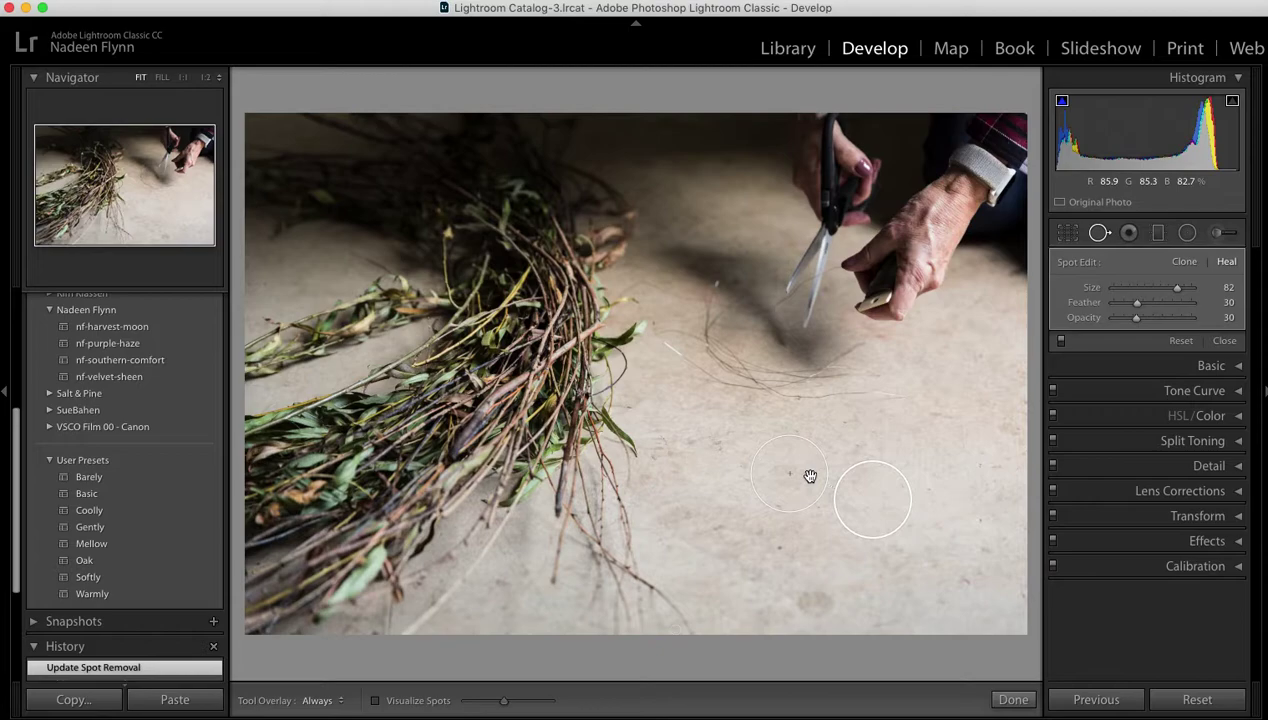
Step: Close Spot Removal and zoom the photo to 1:1 in the Navigator
left_click(1099, 233)
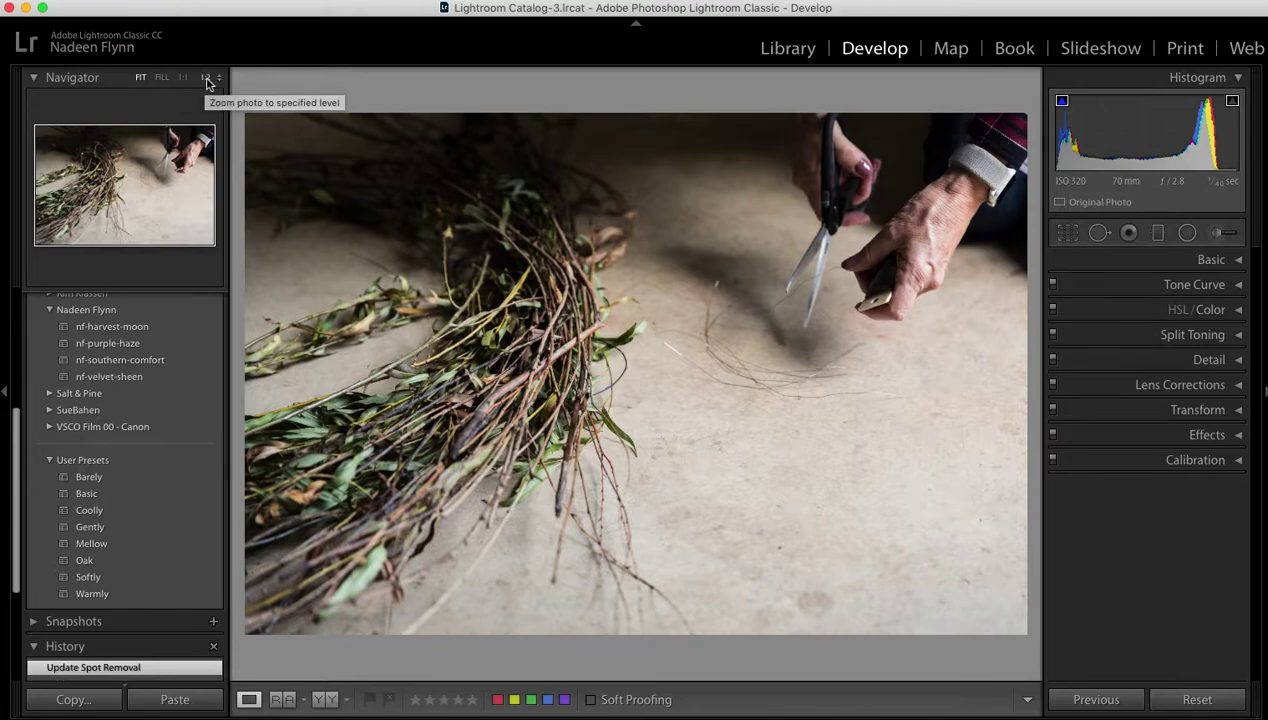
left_click(220, 82)
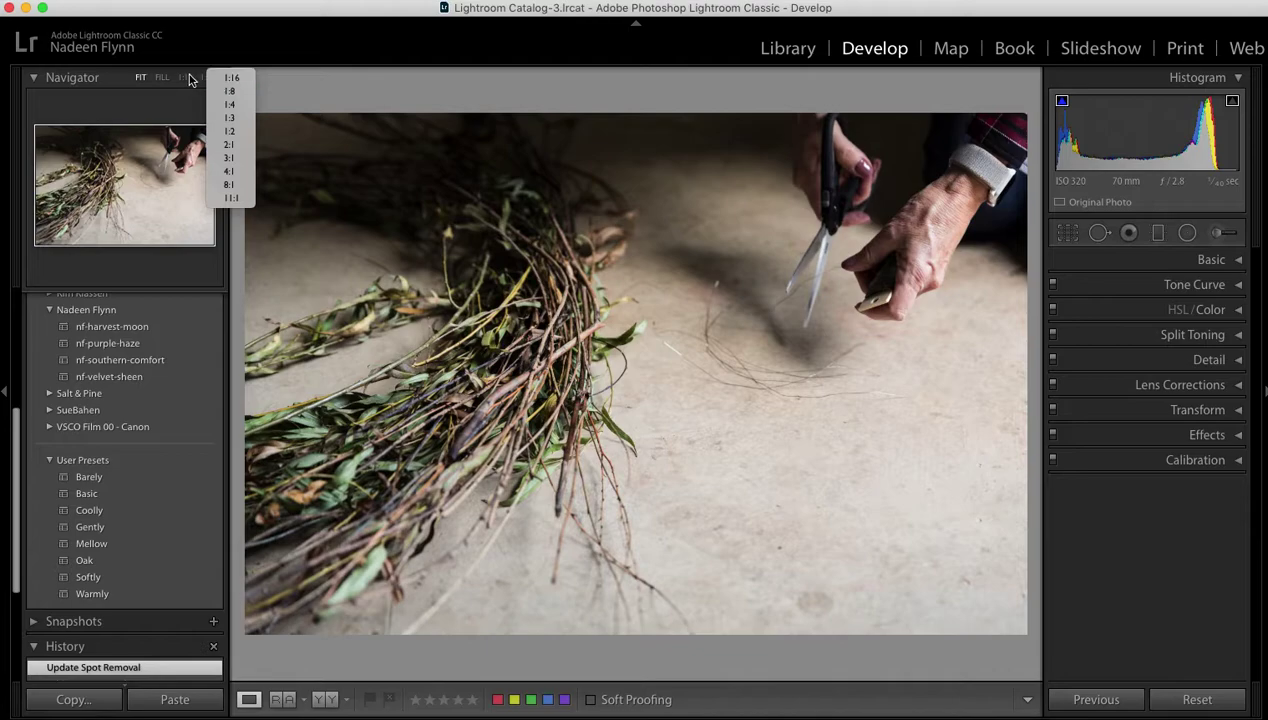
left_click(184, 77)
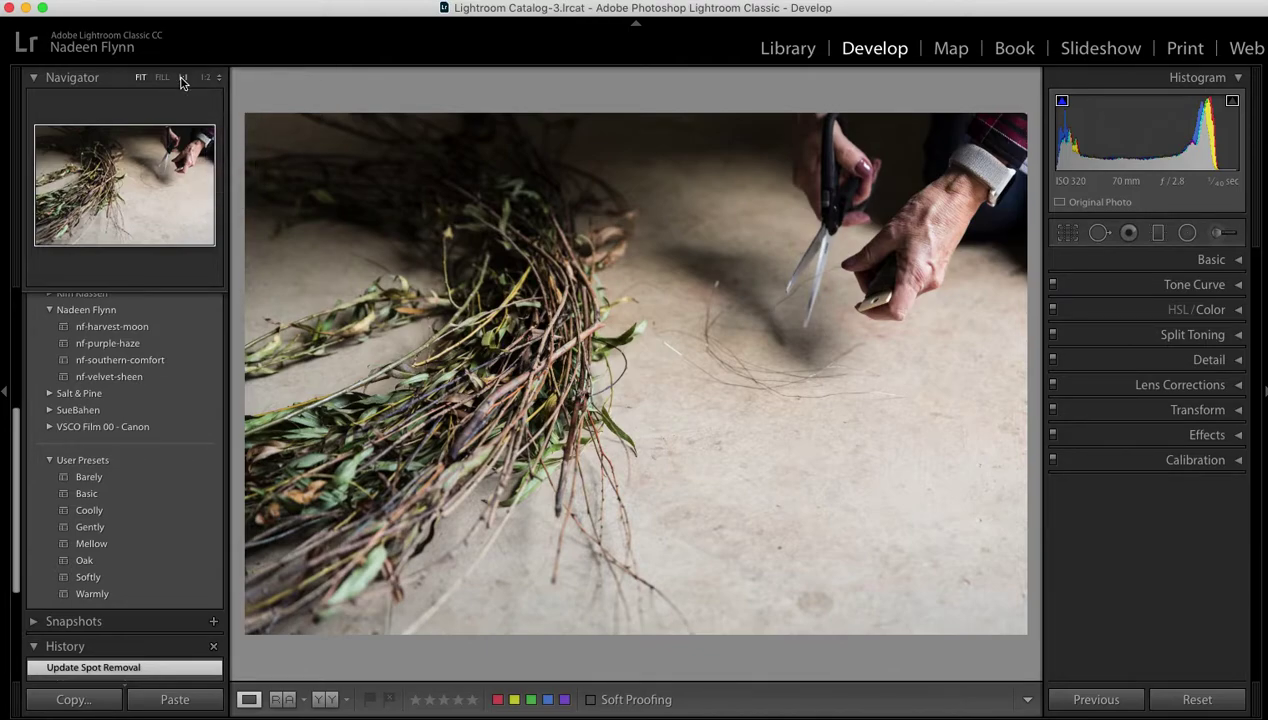
left_click(183, 79)
Step: Pan the 1:1 view to the brownish stain on the bare plaster floor and reopen Spot Removal
scroll(801, 439, "down", 3)
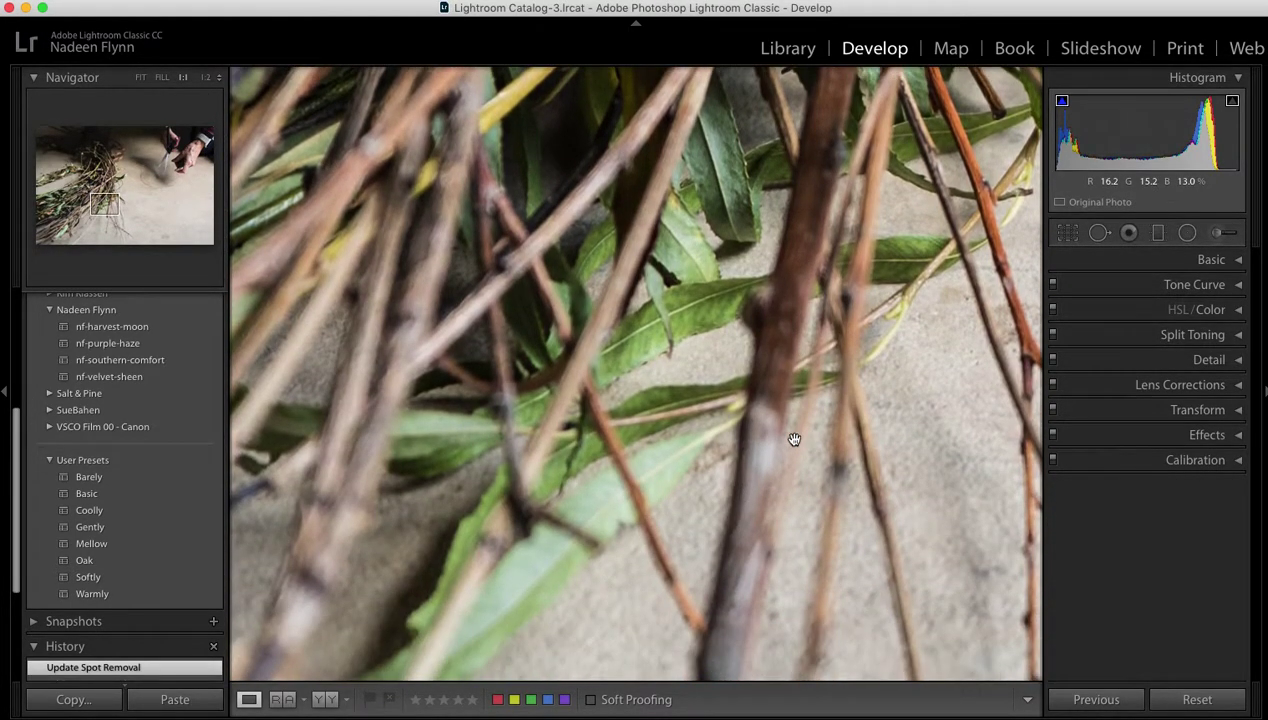
scroll(603, 416, "right", 5)
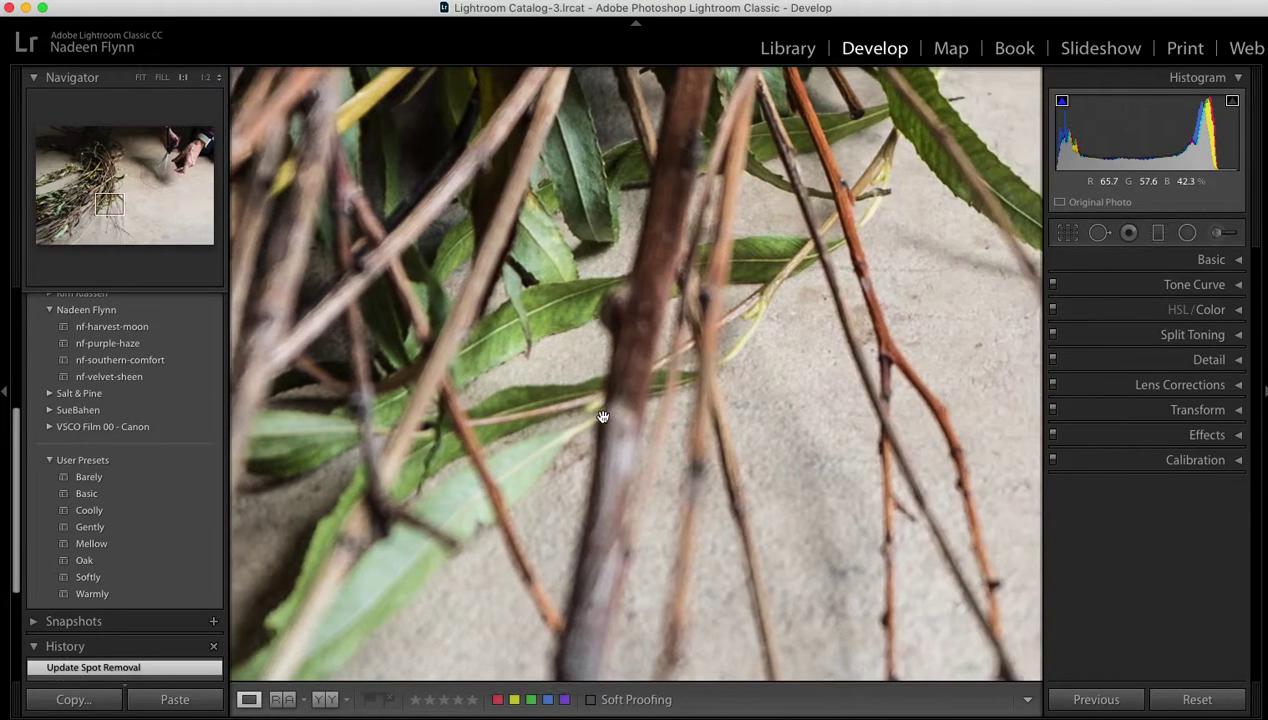
scroll(603, 416, "right", 5)
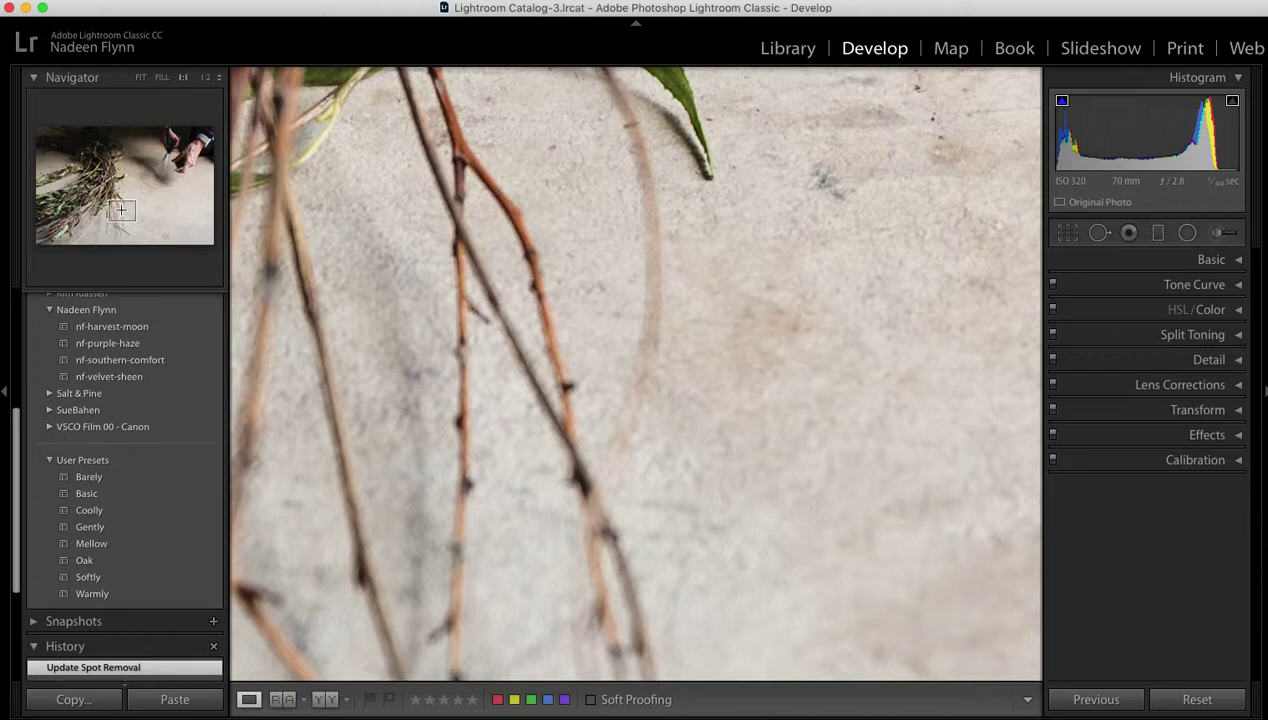
left_click_drag(121, 209, 167, 234)
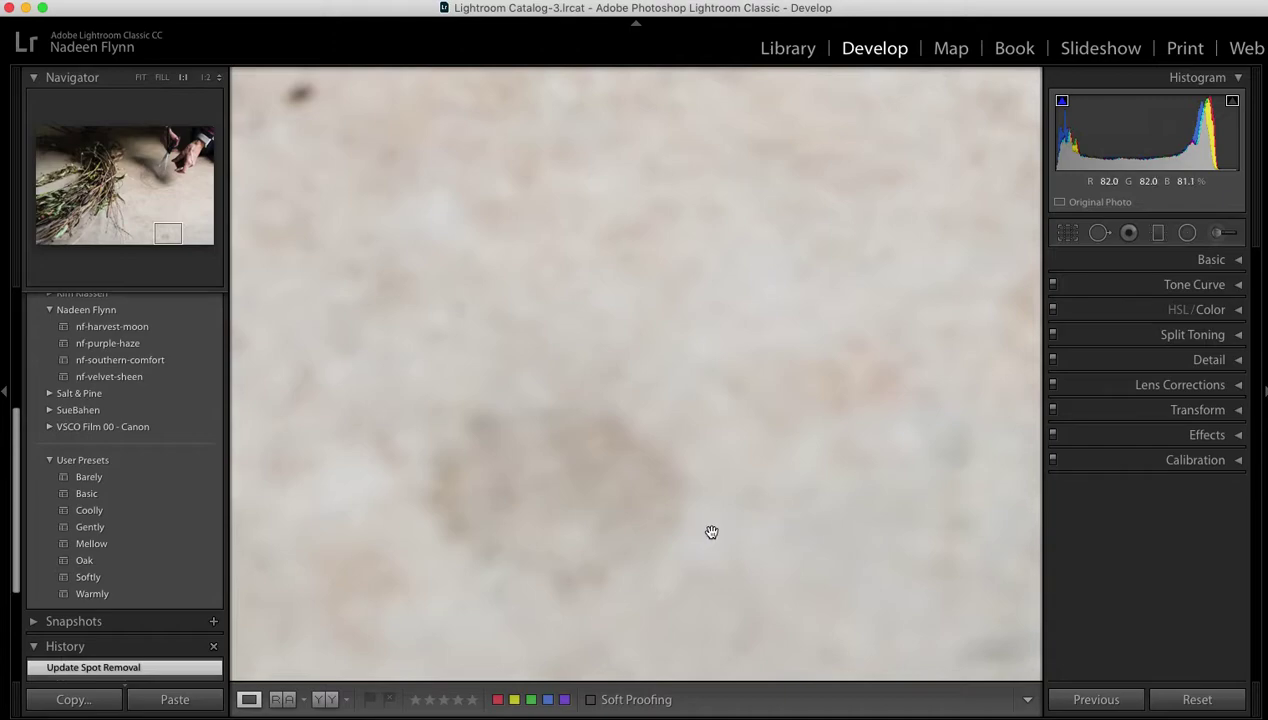
left_click(1099, 233)
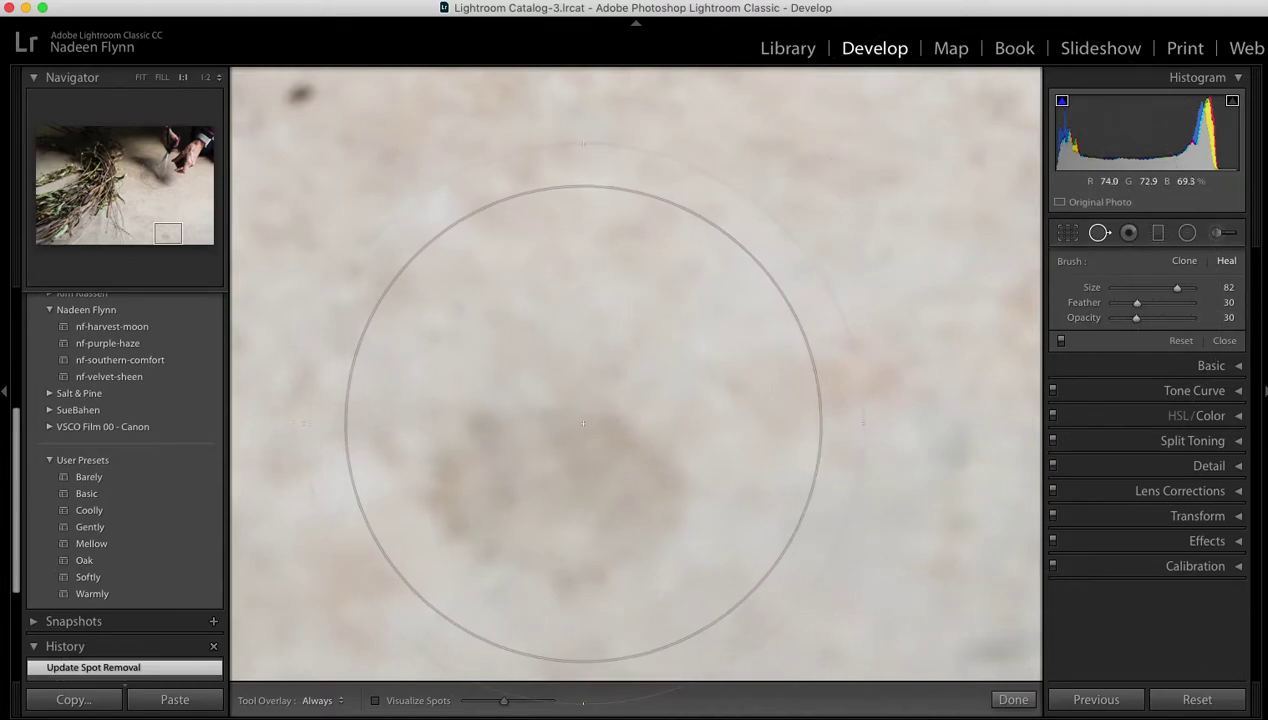
Step: Place a Size 79 Heal spot on the brown plaster stain
scroll(554, 428, "down", 8)
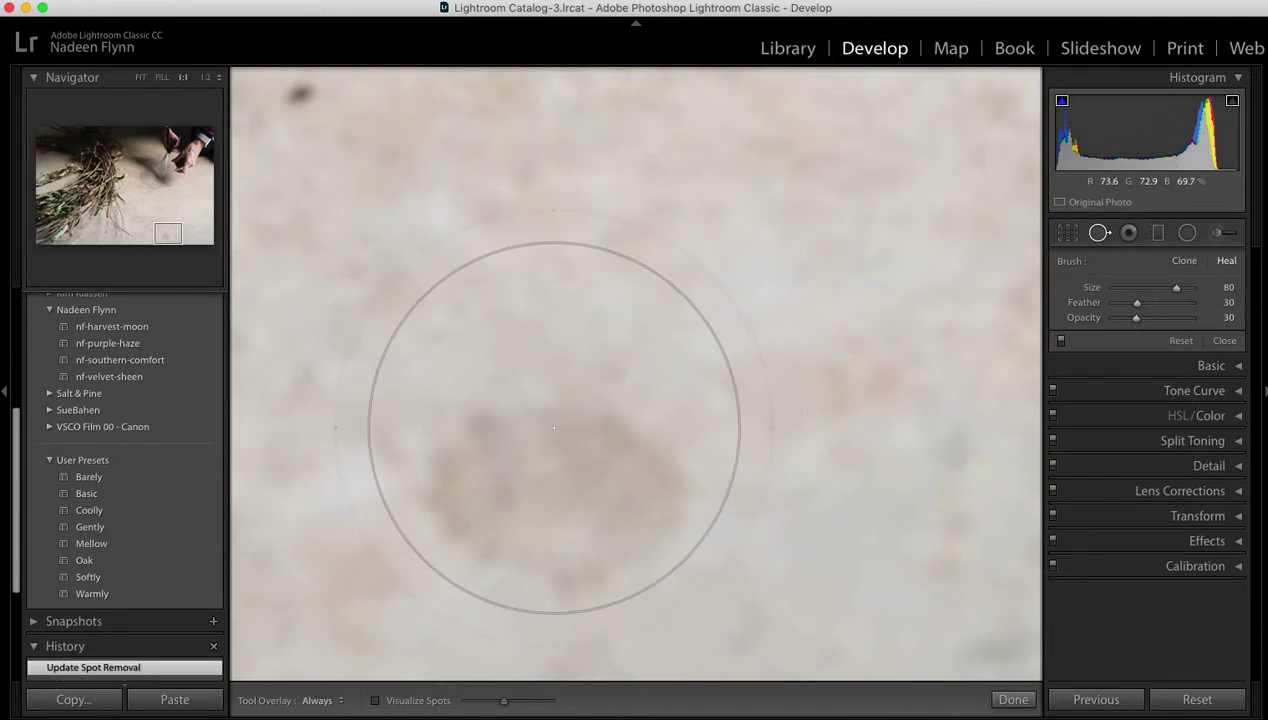
left_click(560, 487)
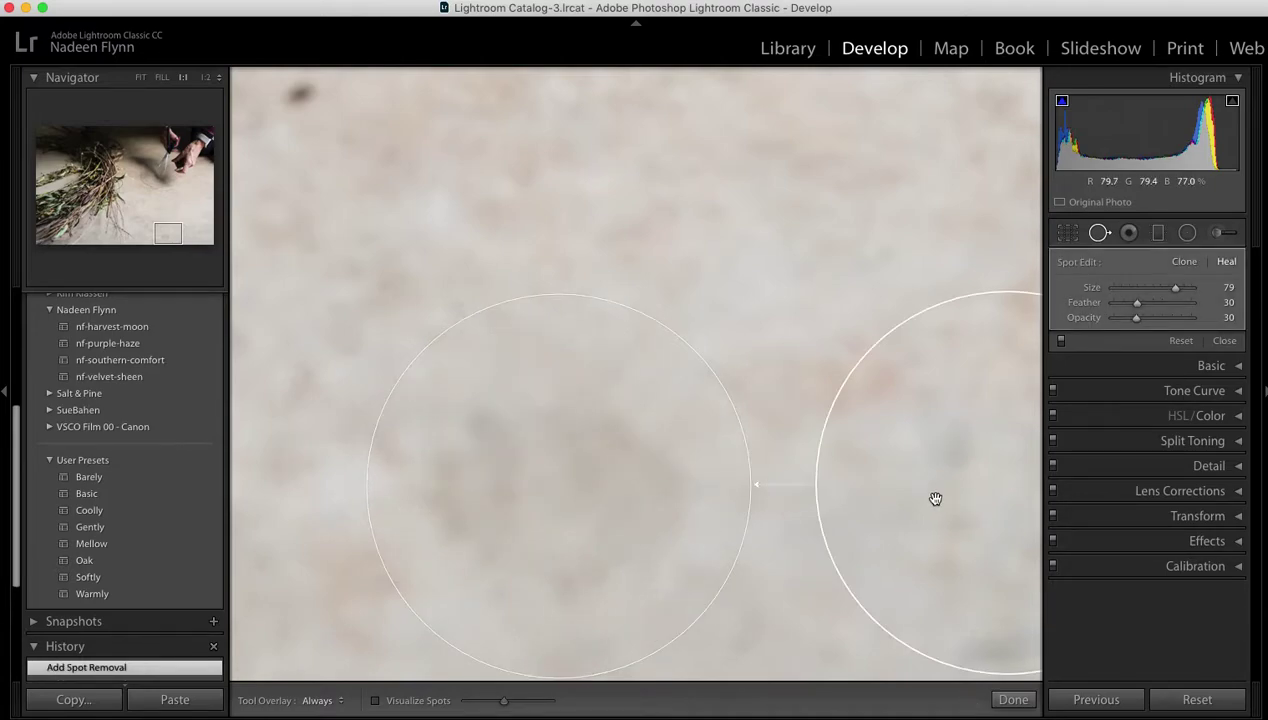
left_click(1186, 262)
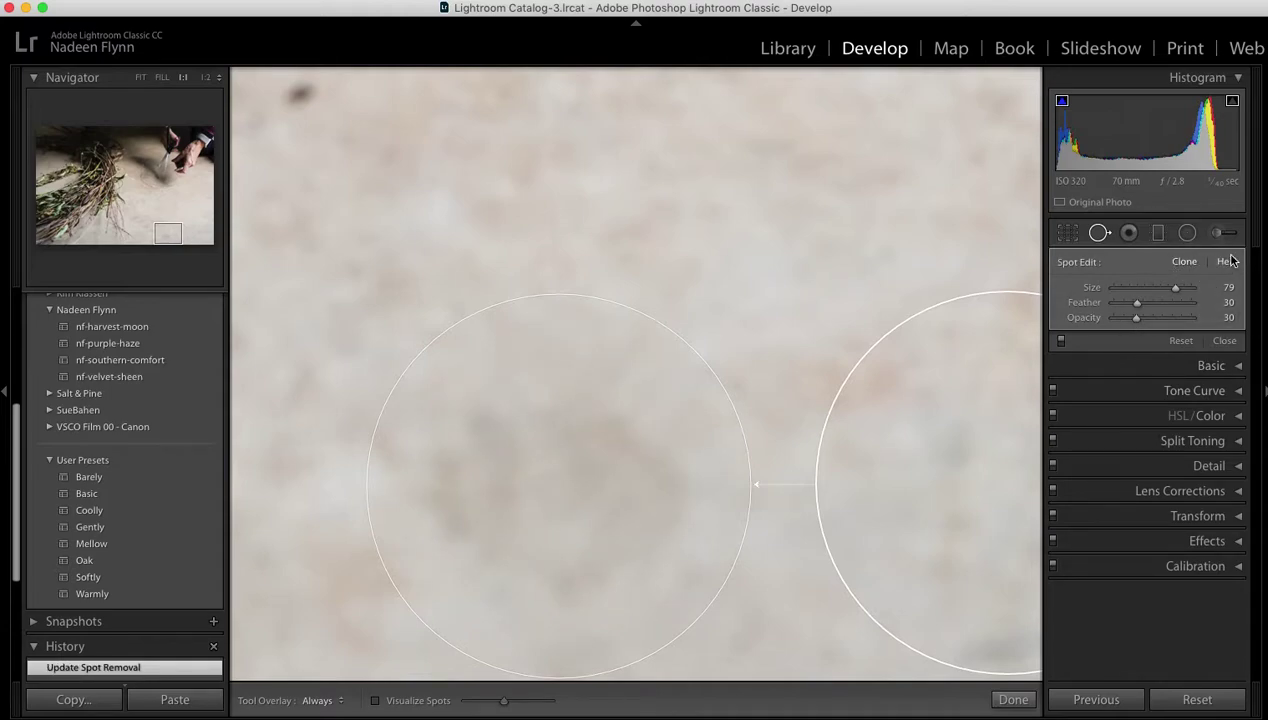
left_click(1226, 261)
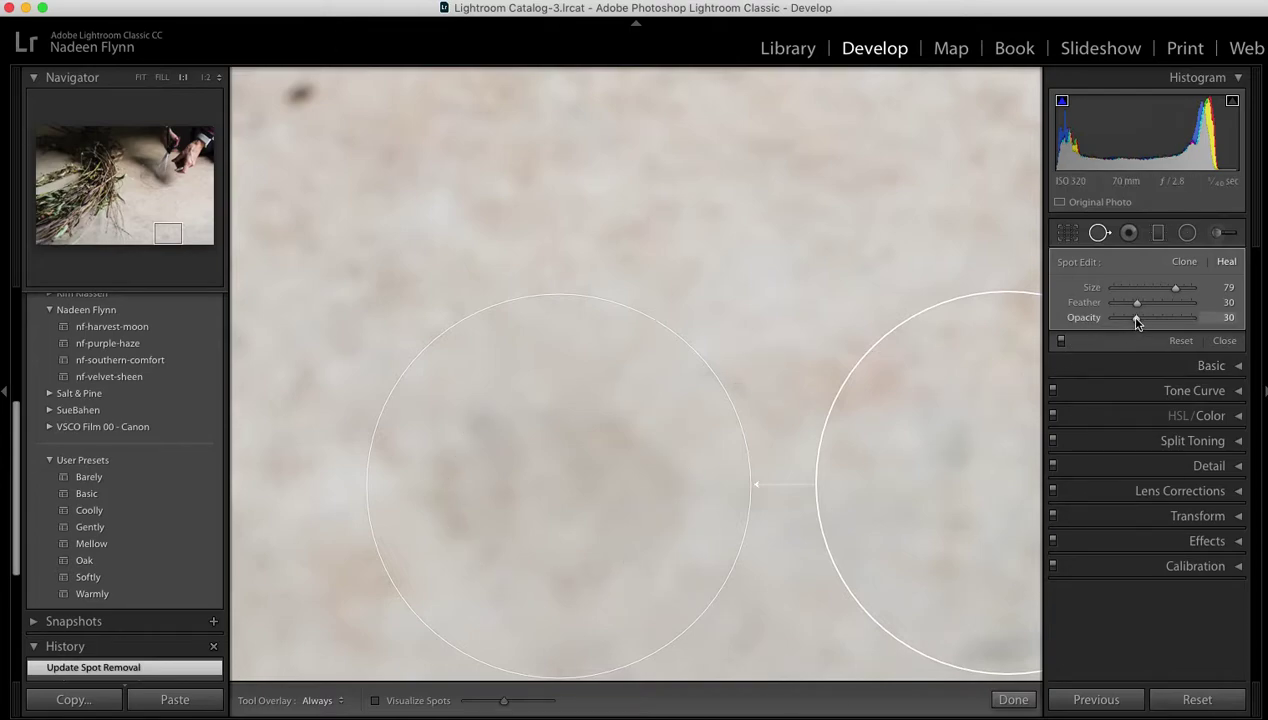
Step: Raise the stain spot's opacity to 100 and sample clean plaster to its right
left_click_drag(1137, 320, 1201, 320)
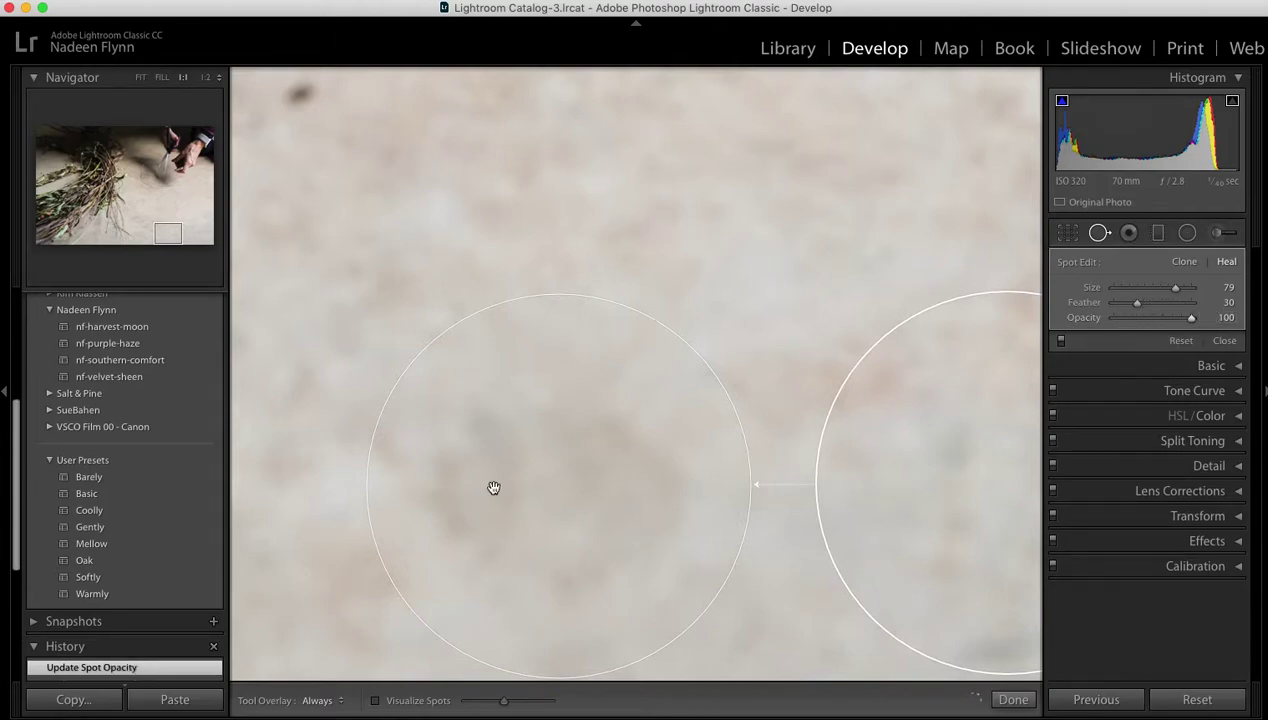
left_click(554, 480)
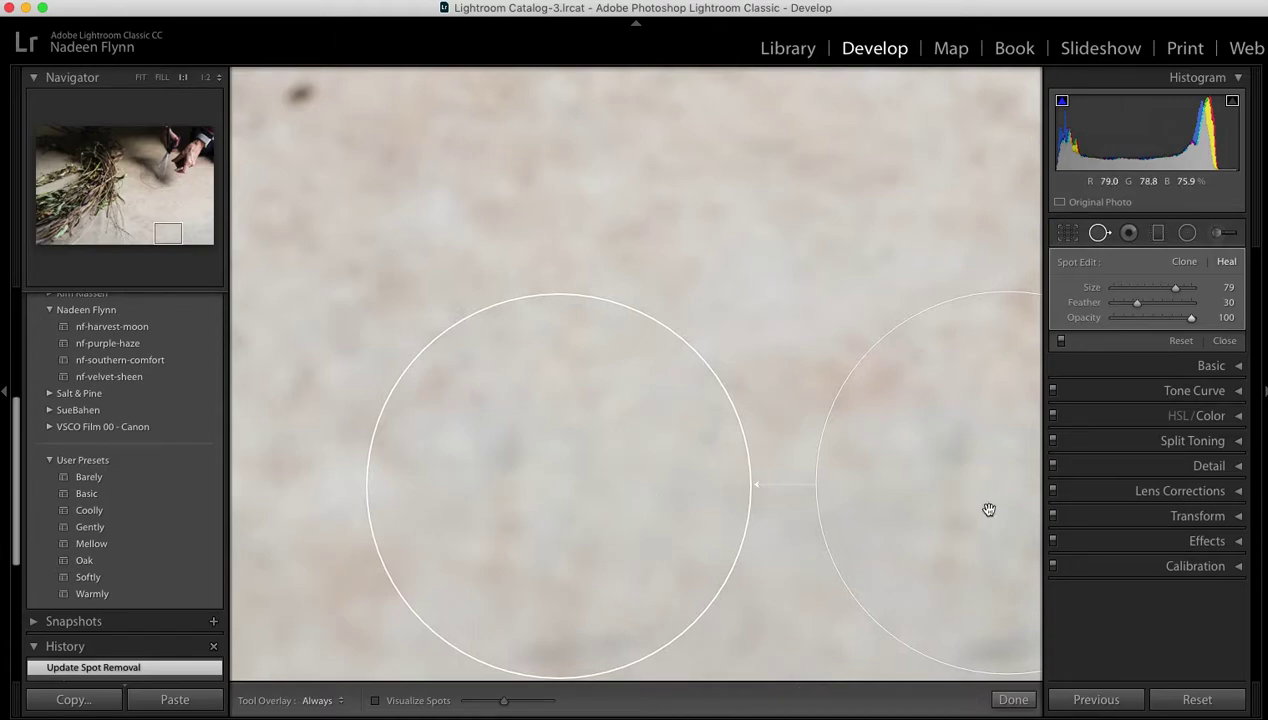
left_click_drag(951, 492, 885, 452)
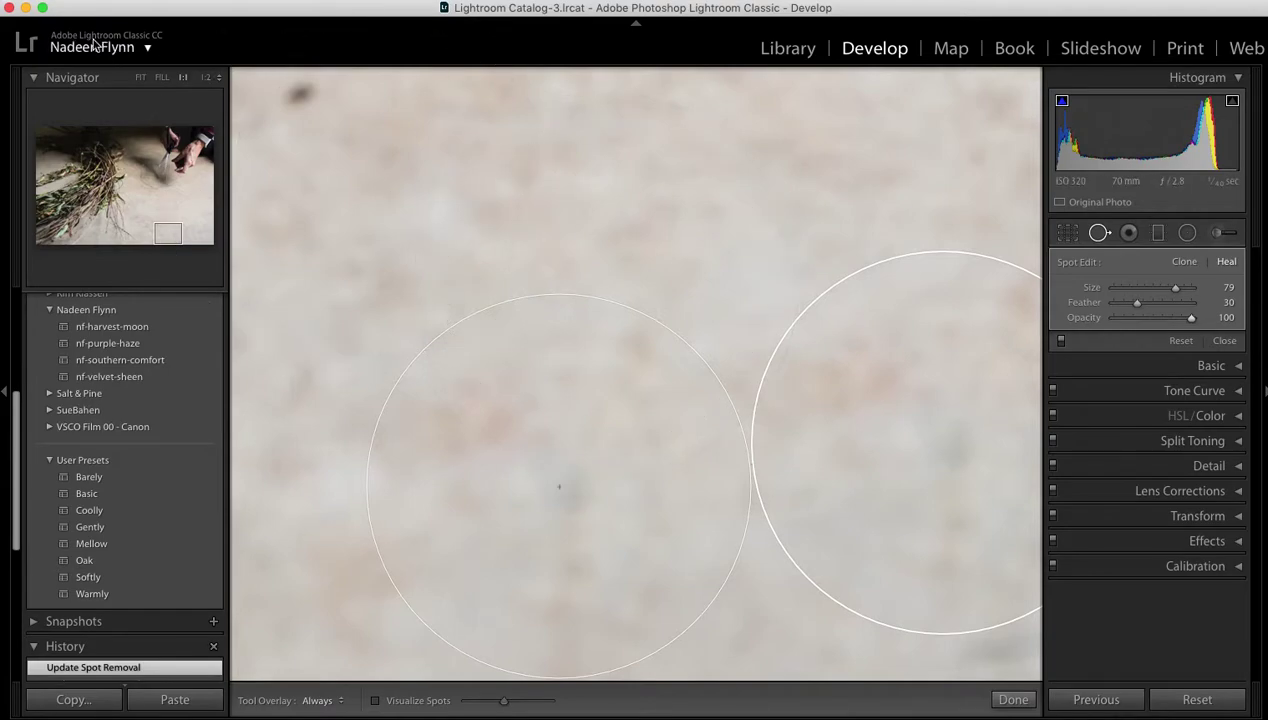
left_click(141, 79)
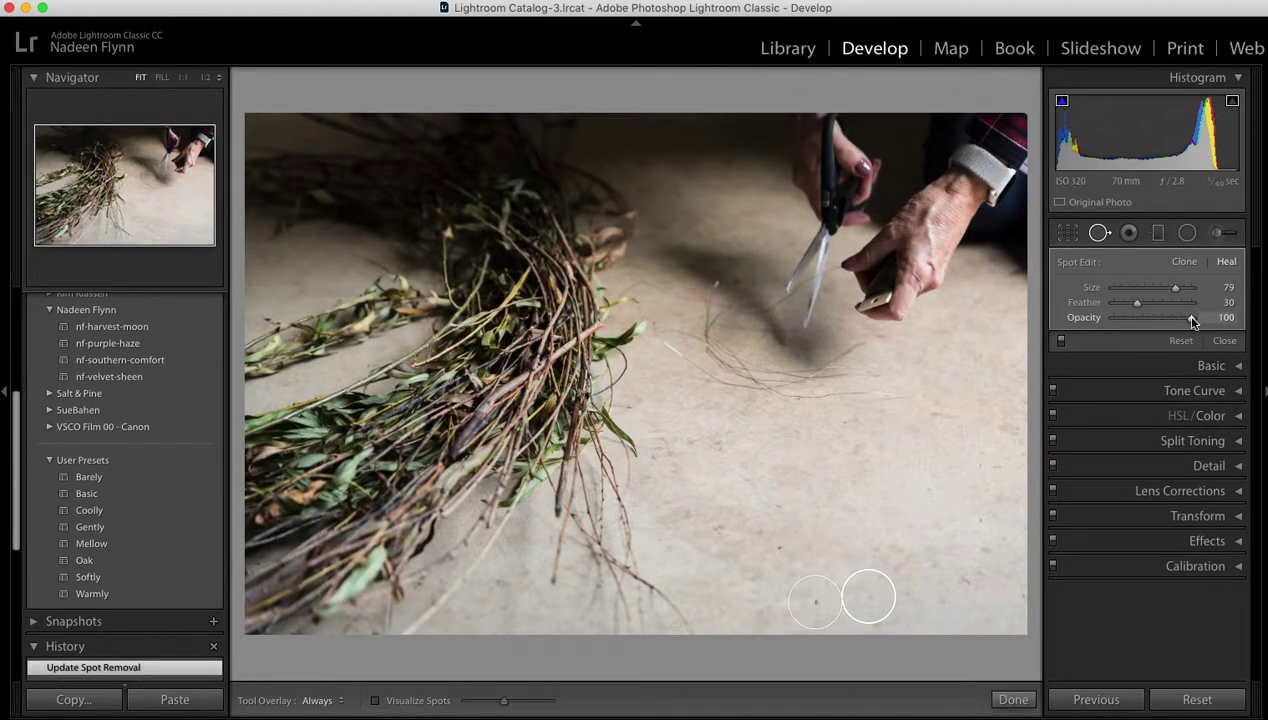
Step: Keep the stain spot at 100 opacity and close Spot Removal
mouse_move(1192, 320)
left_mouse_down()
mouse_move(1160, 320)
mouse_move(1201, 321)
left_mouse_up()
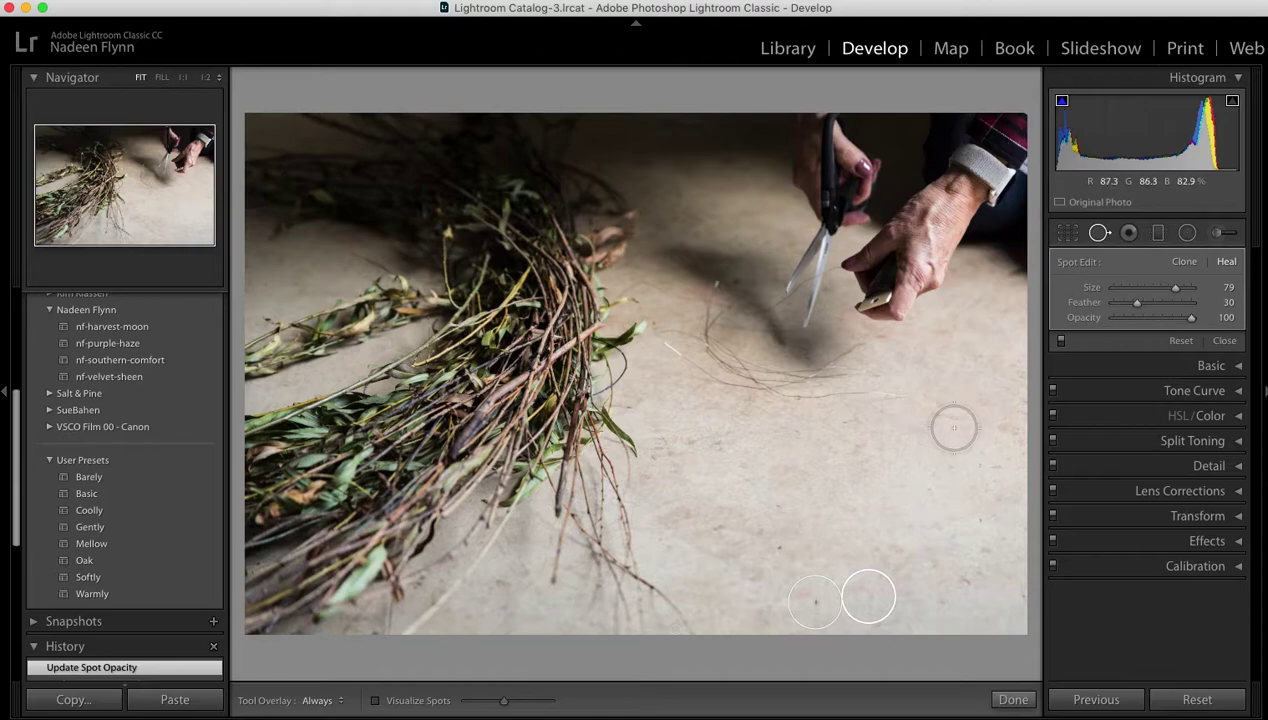
left_click(1099, 233)
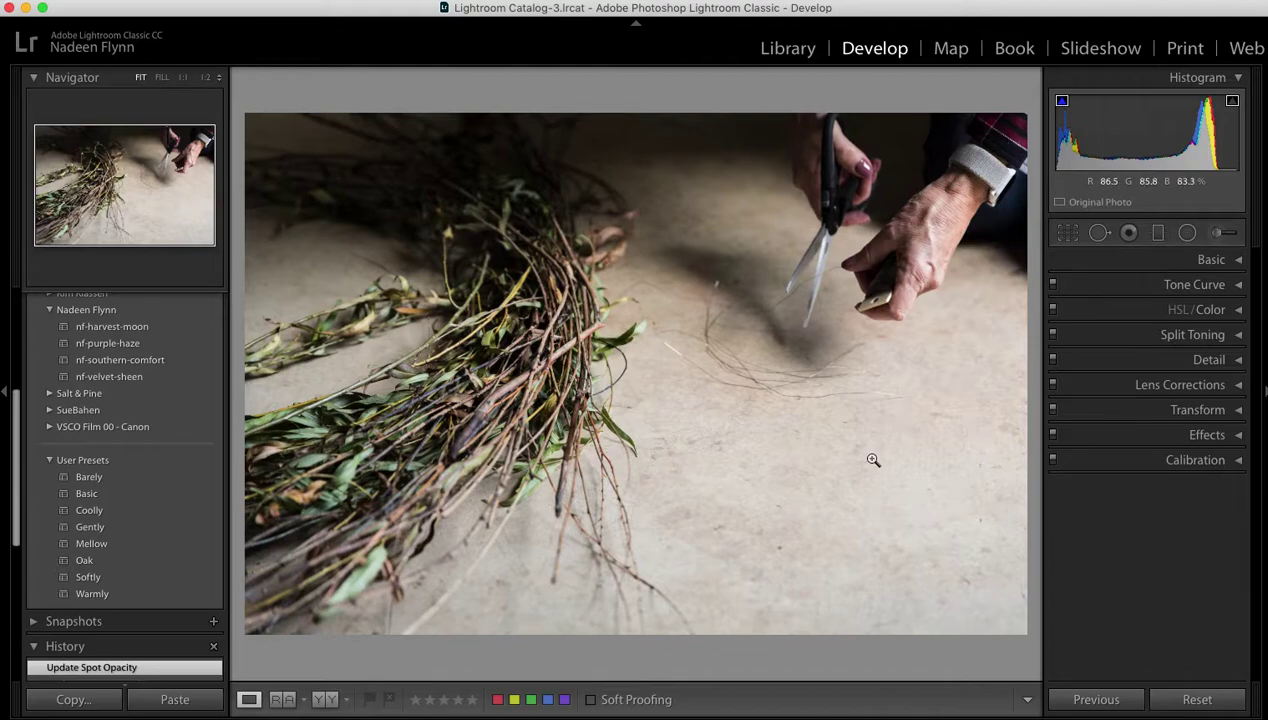
Step: Turn on Visualize Spots and move the lower spot's source just above it
left_click(1099, 234)
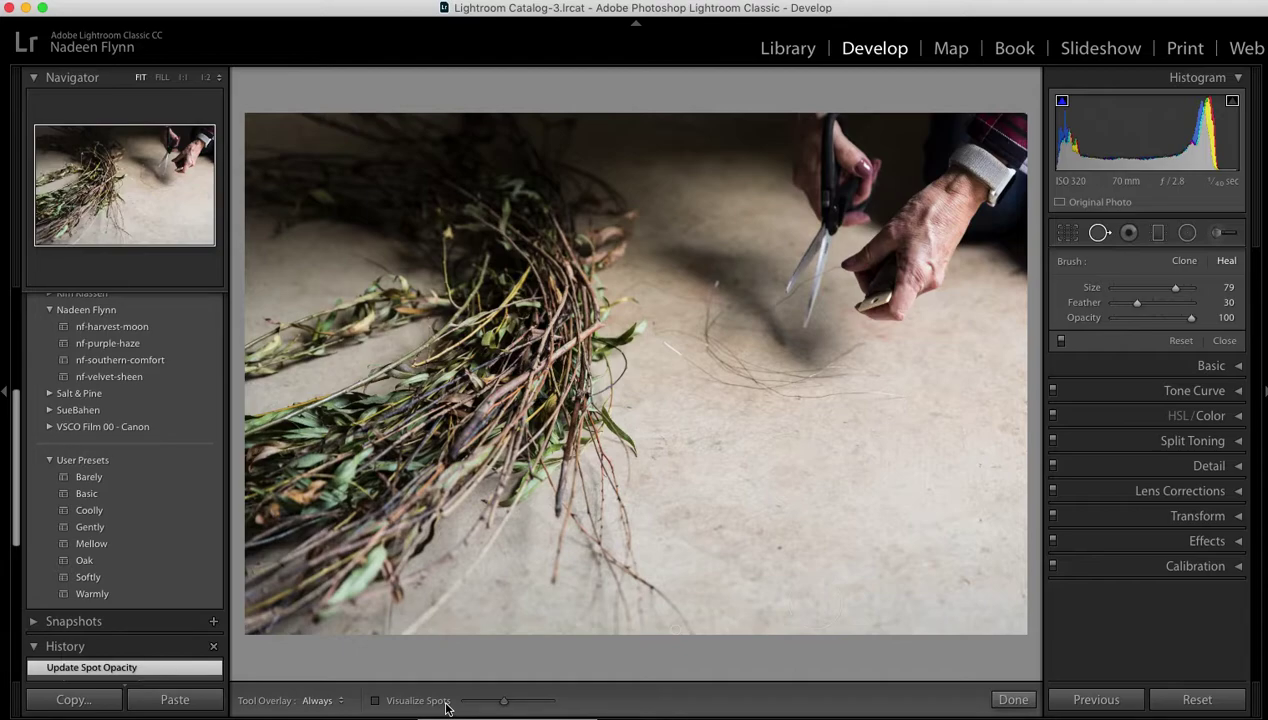
left_click(375, 700)
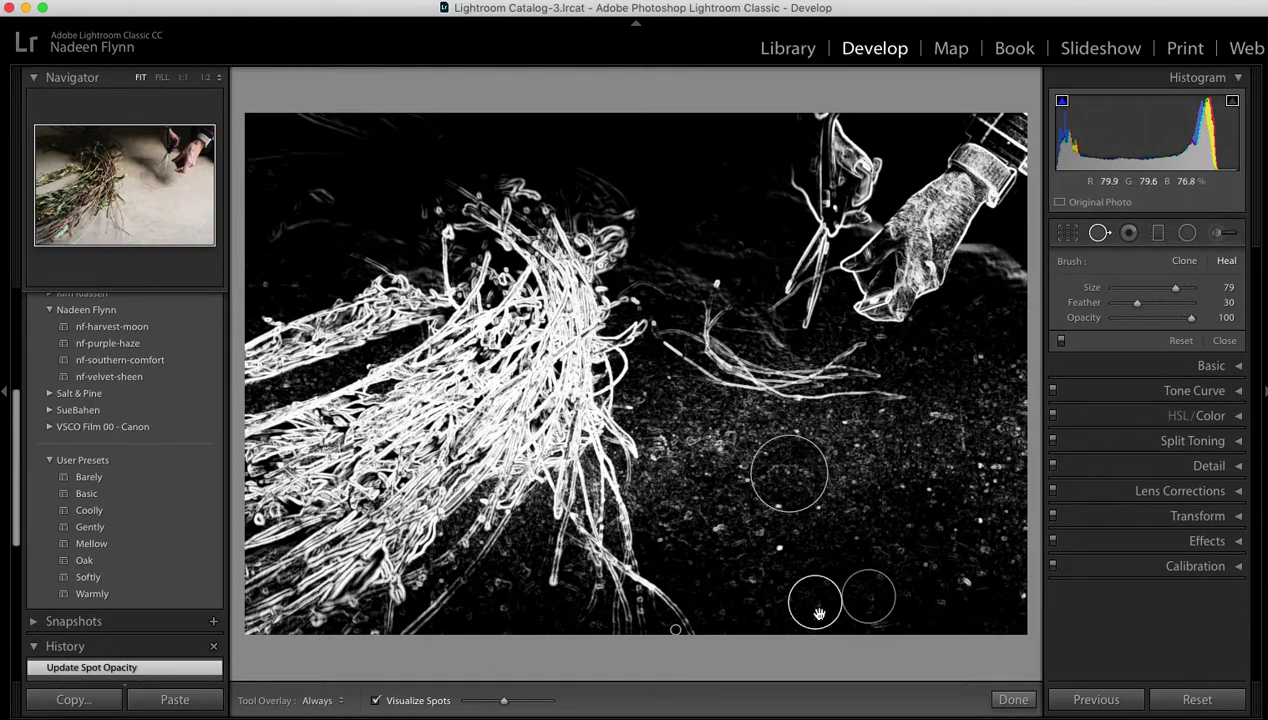
mouse_move(840, 604)
left_mouse_down()
mouse_move(818, 590)
mouse_move(862, 598)
left_mouse_up()
scroll(129, 488, "down", 5)
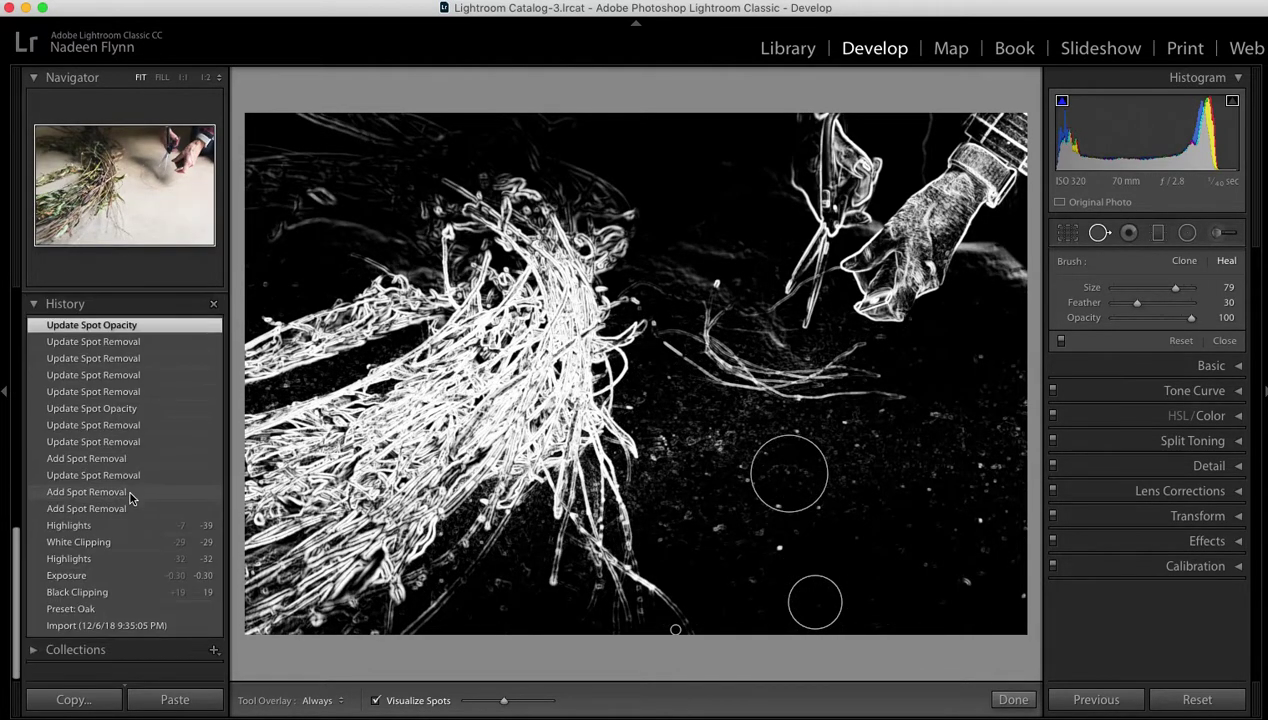
Step: Revert via History to before the spot removals and lower the Visualize Spots threshold
left_click(115, 520)
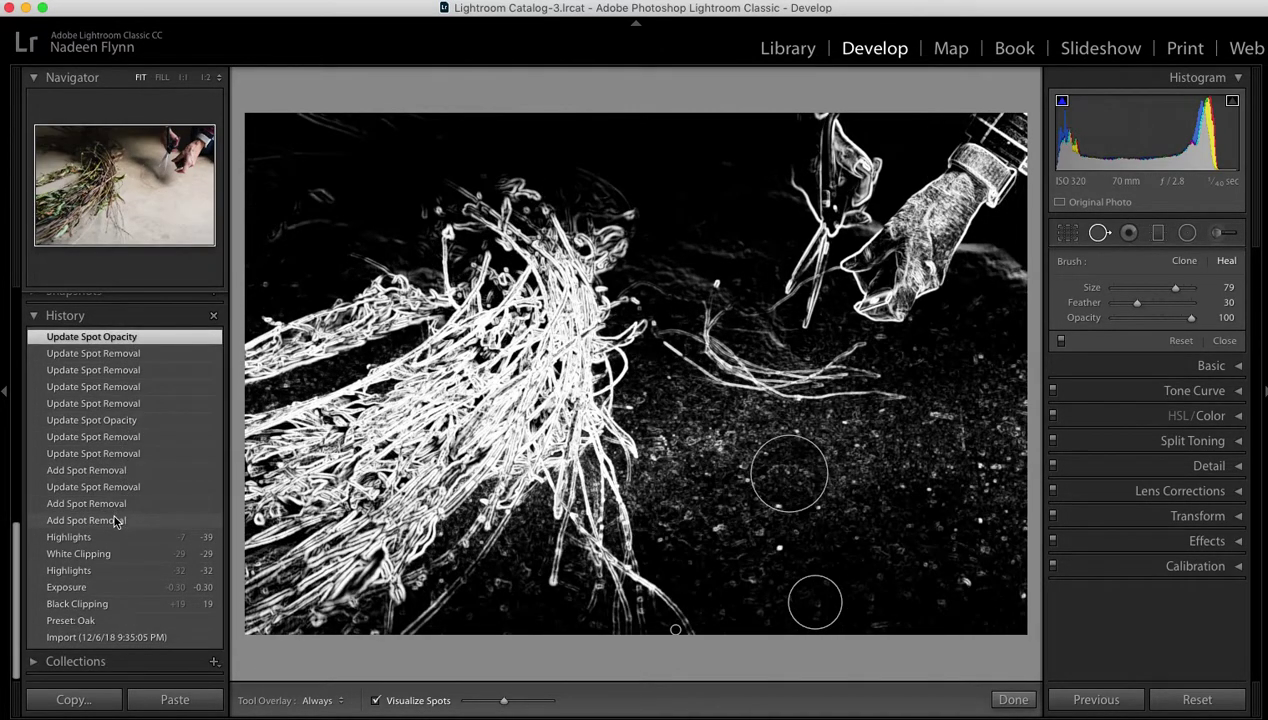
left_click(116, 538)
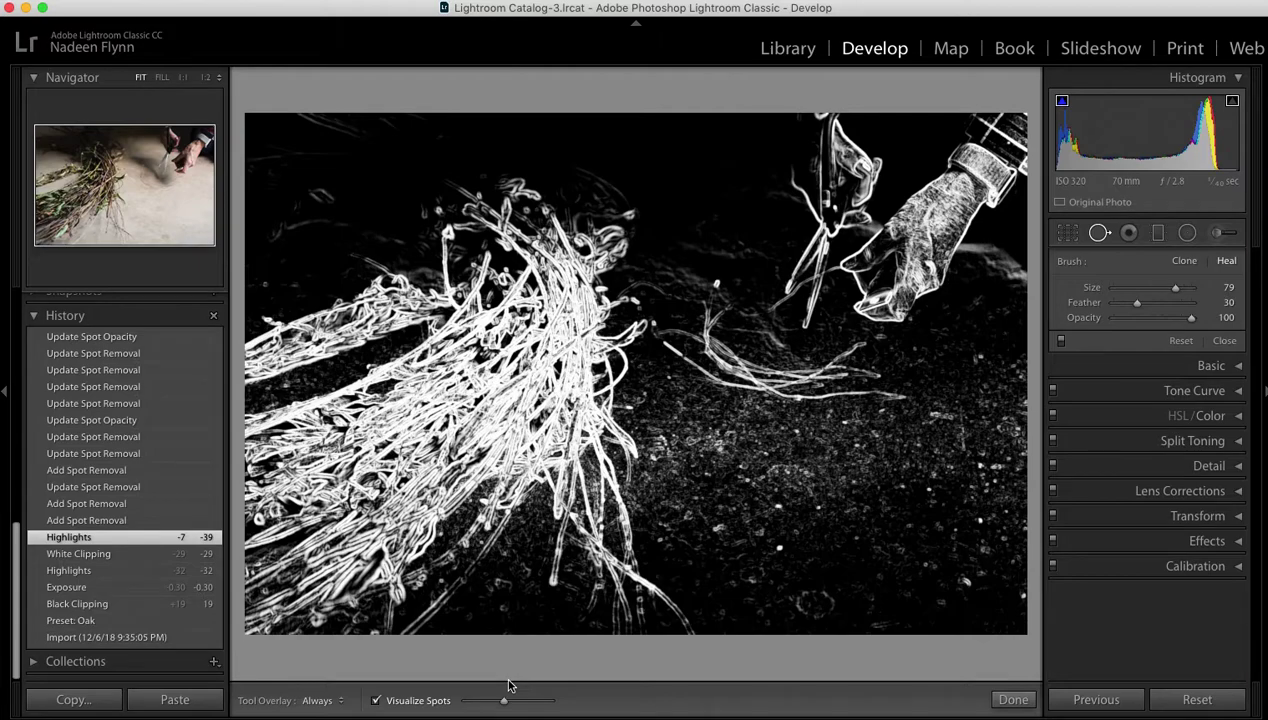
left_click_drag(505, 703, 472, 703)
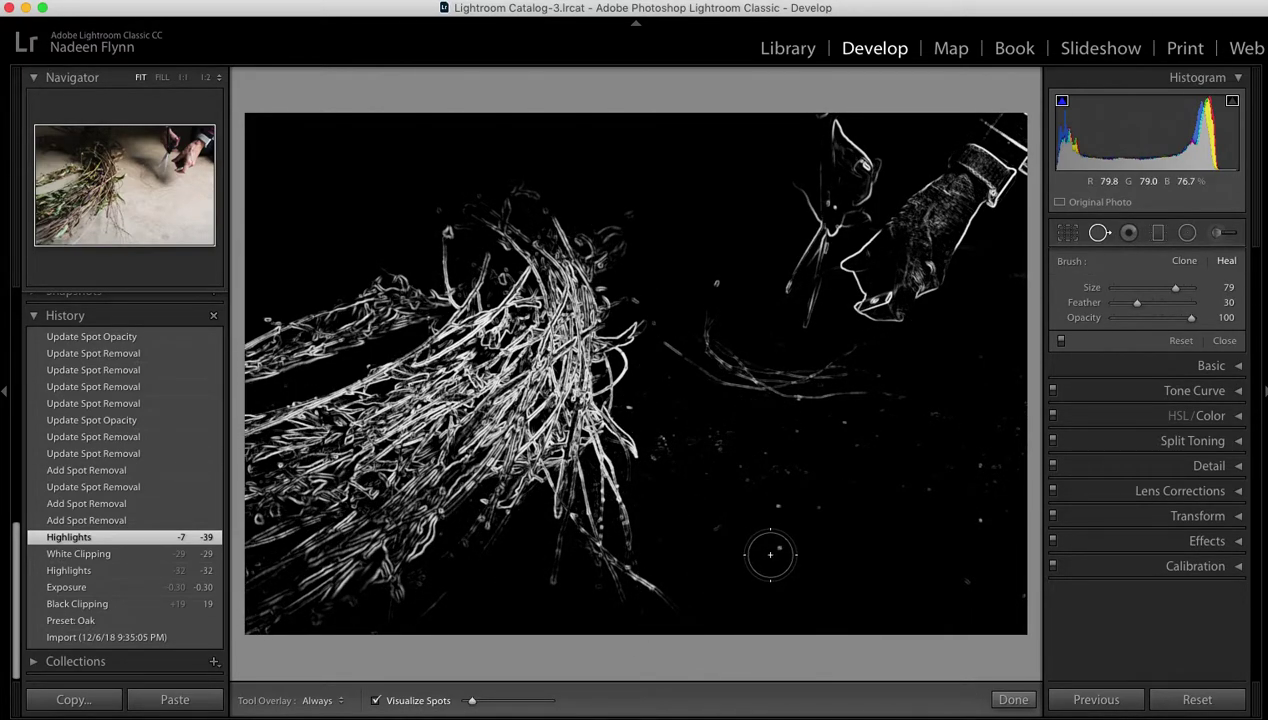
Step: Reduce the brush to Size 65 and heal five small specks on the lower-right floor
scroll(777, 544, "down", 3)
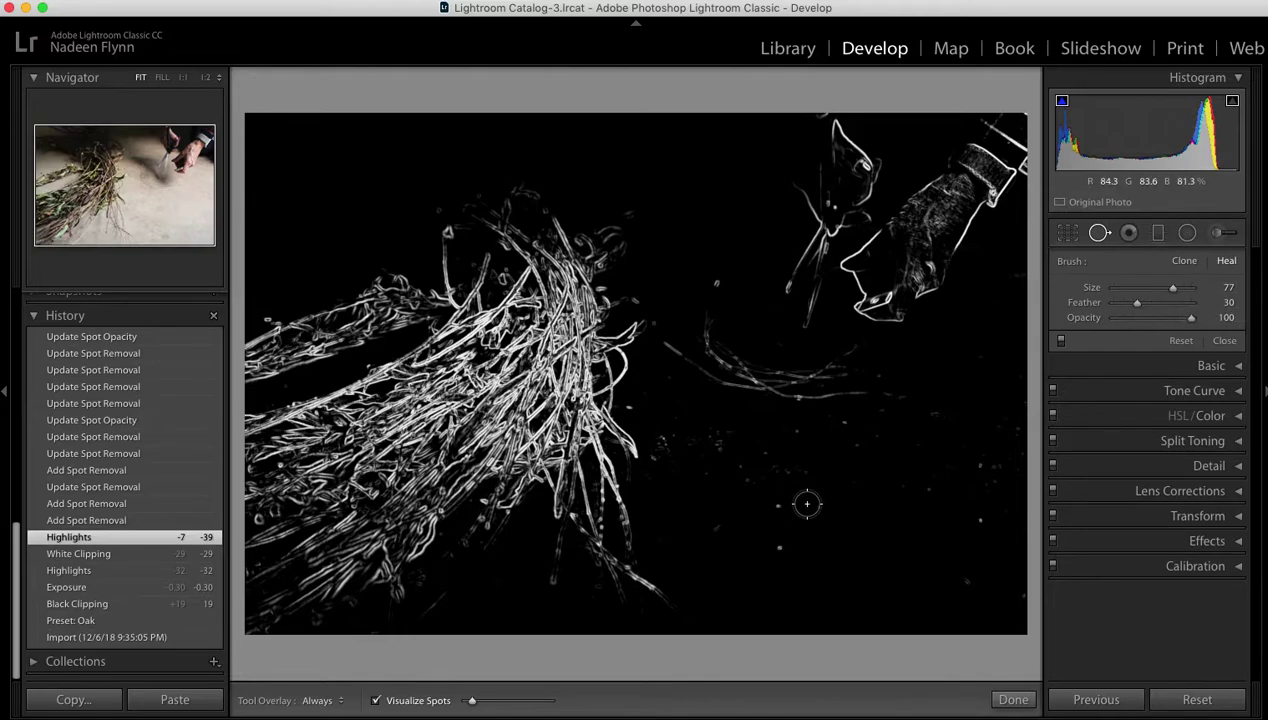
scroll(807, 503, "up", 2)
scroll(807, 503, "down", 2)
scroll(805, 503, "down", 1)
scroll(806, 503, "down", 5)
left_click(778, 505)
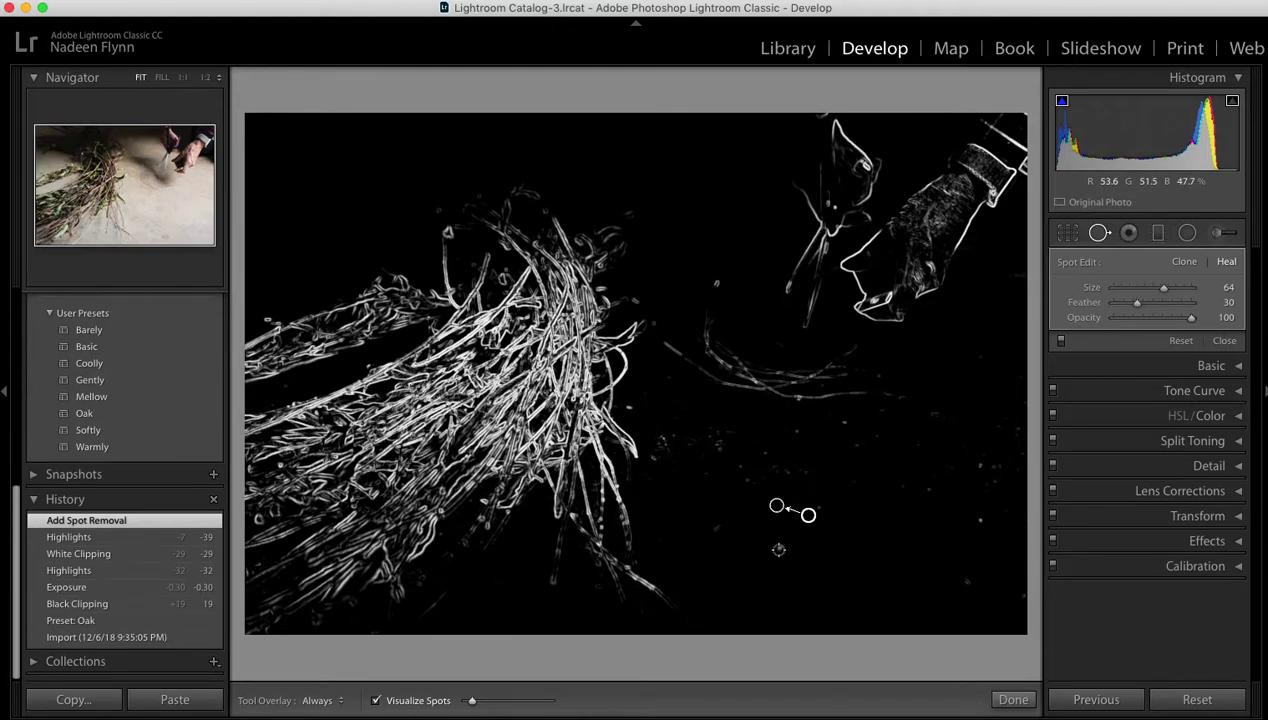
left_click(778, 546)
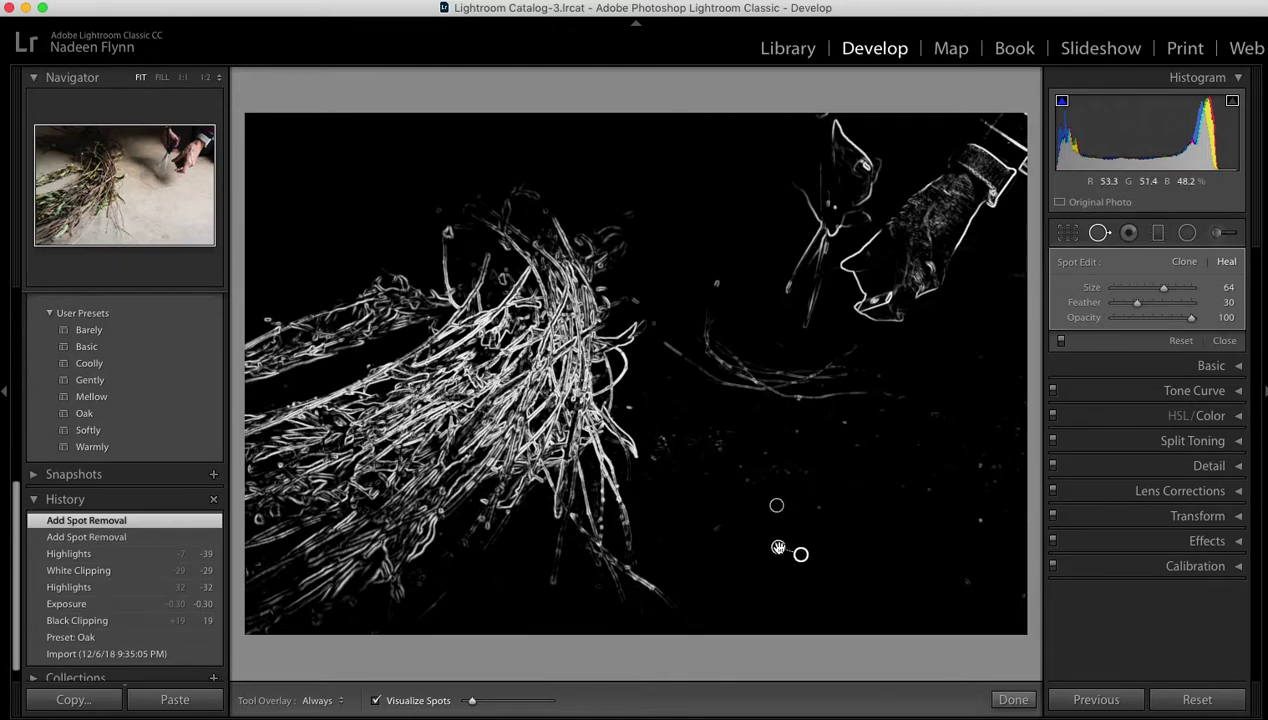
left_click(981, 520)
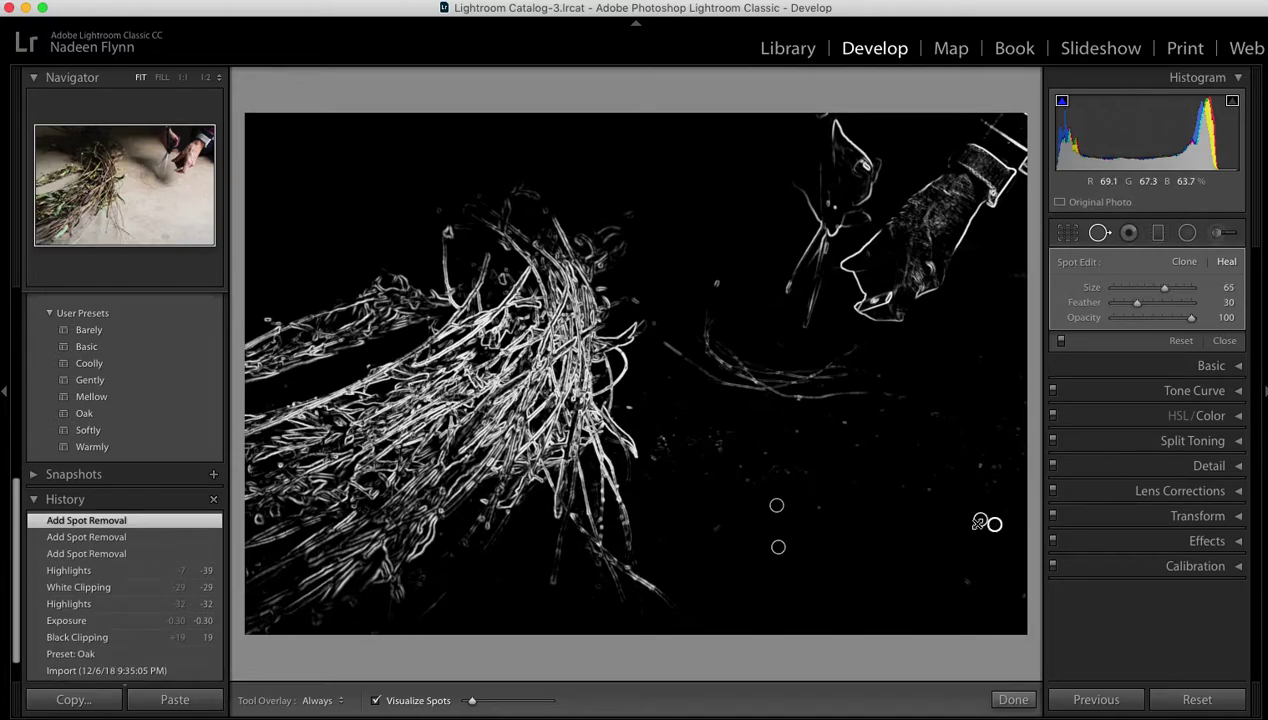
left_click(979, 466)
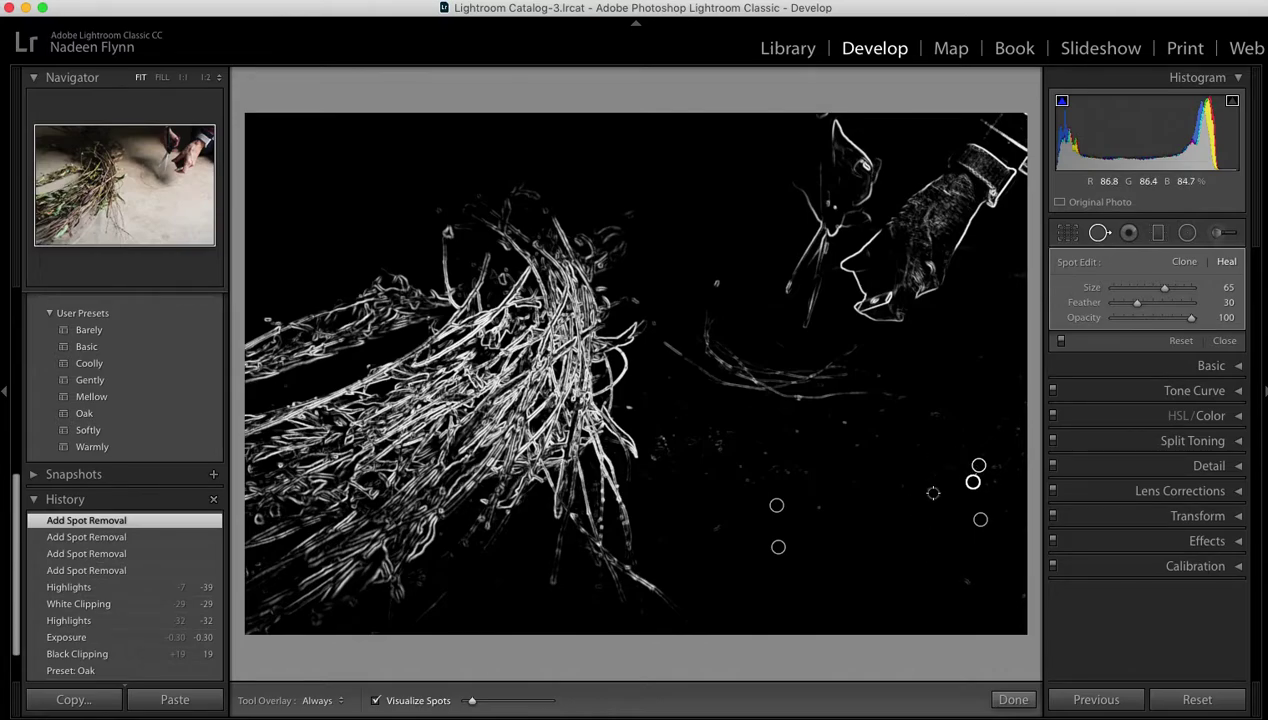
left_click(930, 487)
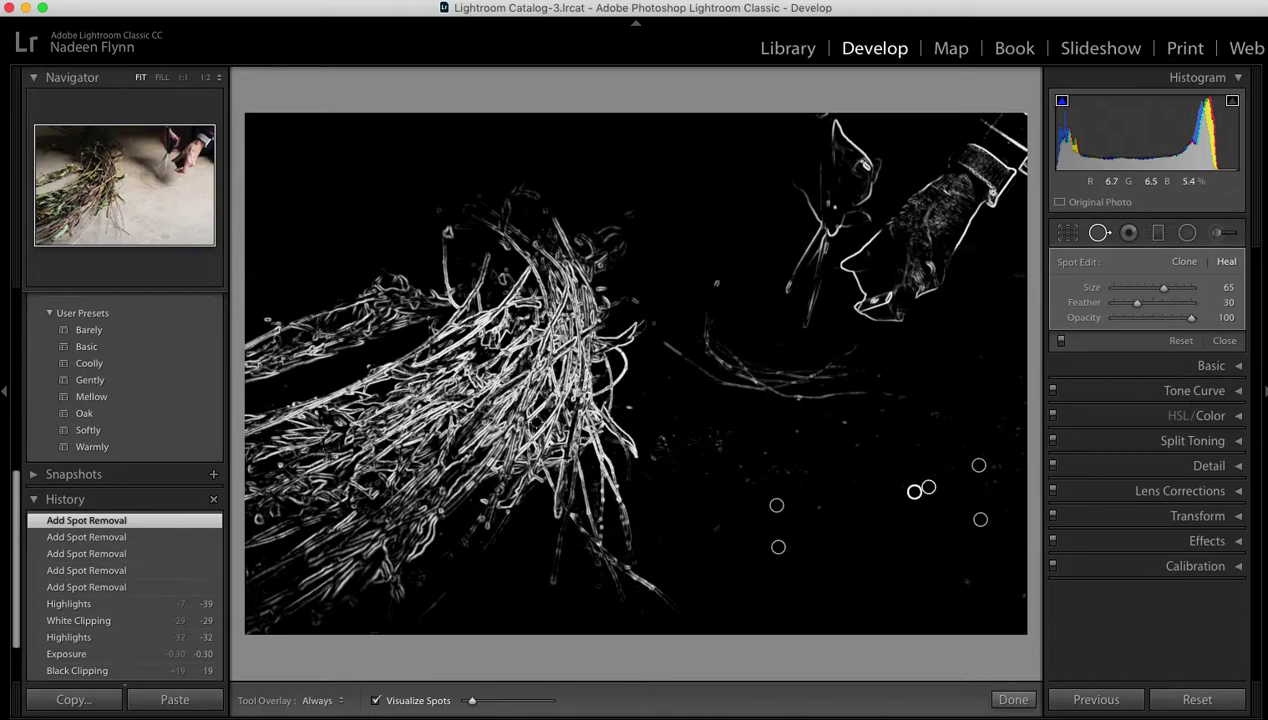
Step: Turn off Visualize Spots and heal three floor marks near the bottom edge and wreath
left_click(376, 701)
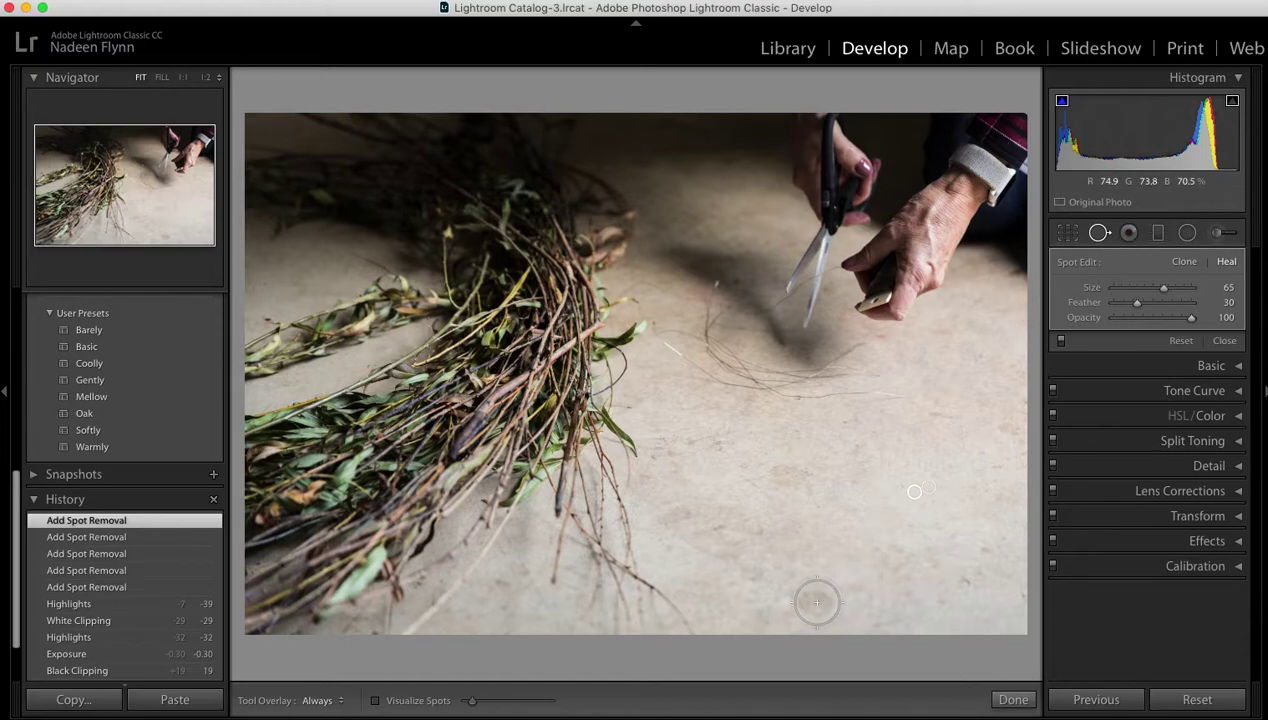
left_click(817, 602)
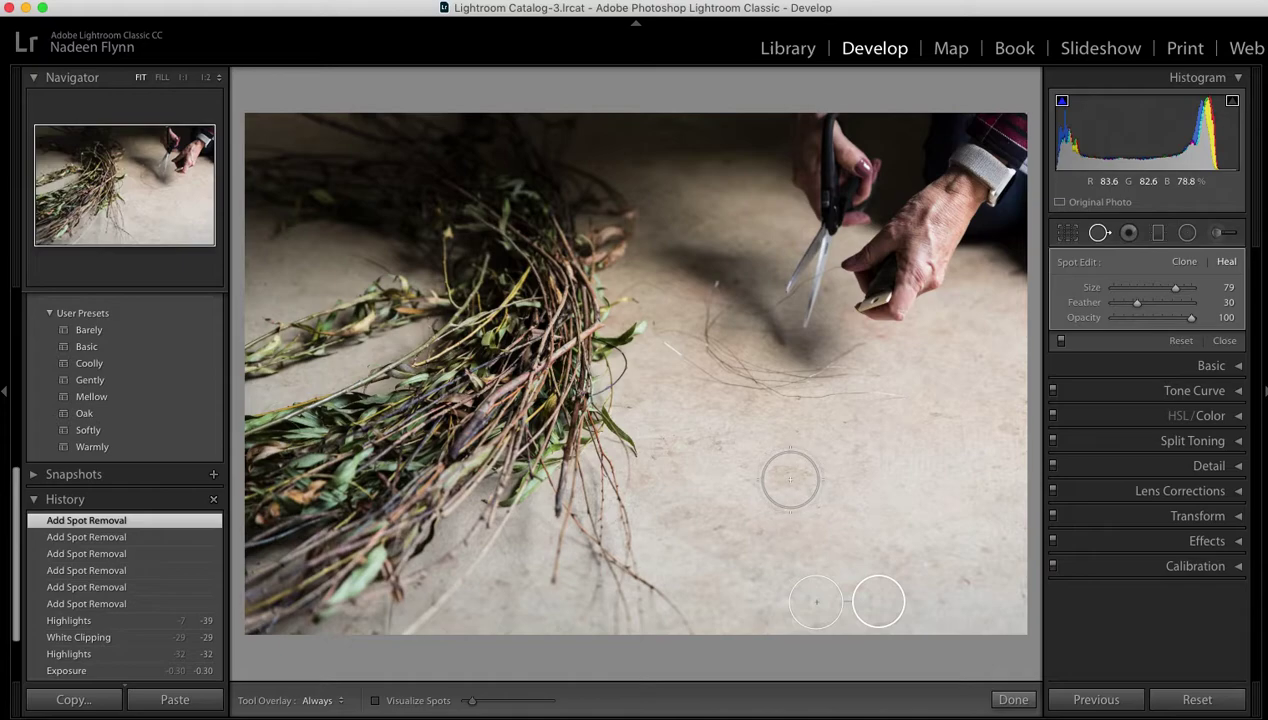
left_click(790, 480)
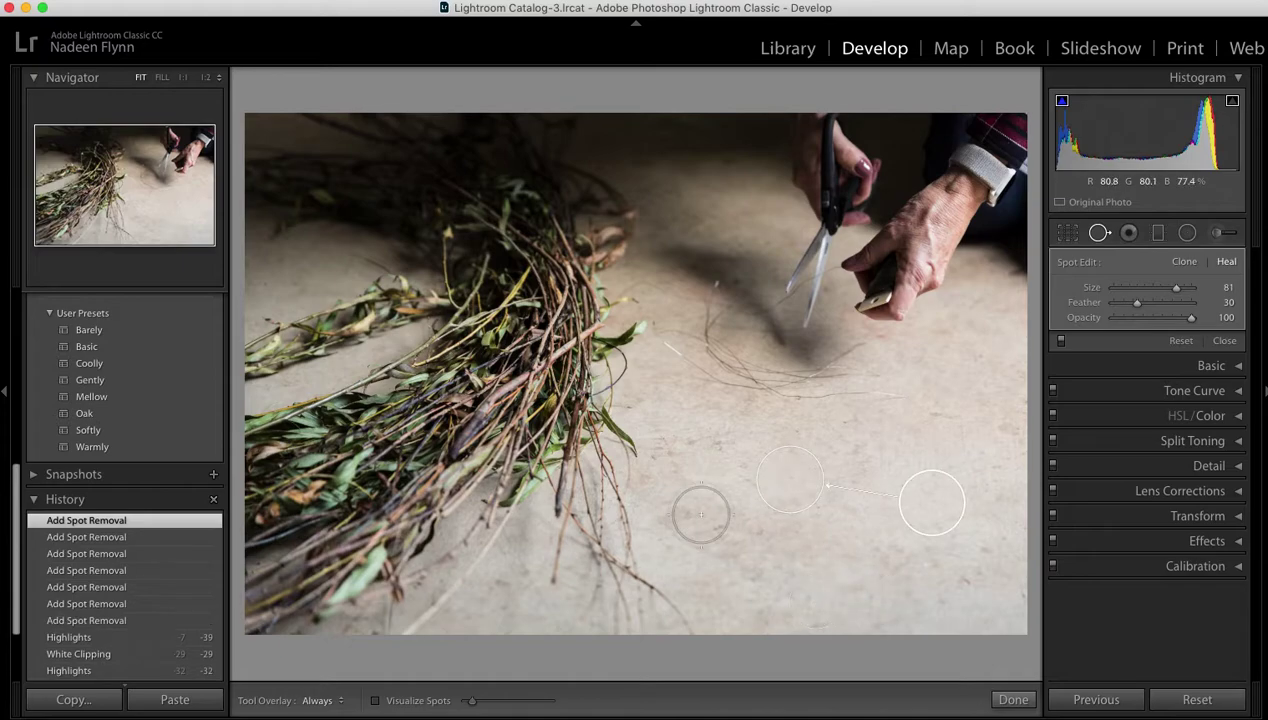
left_click(671, 516)
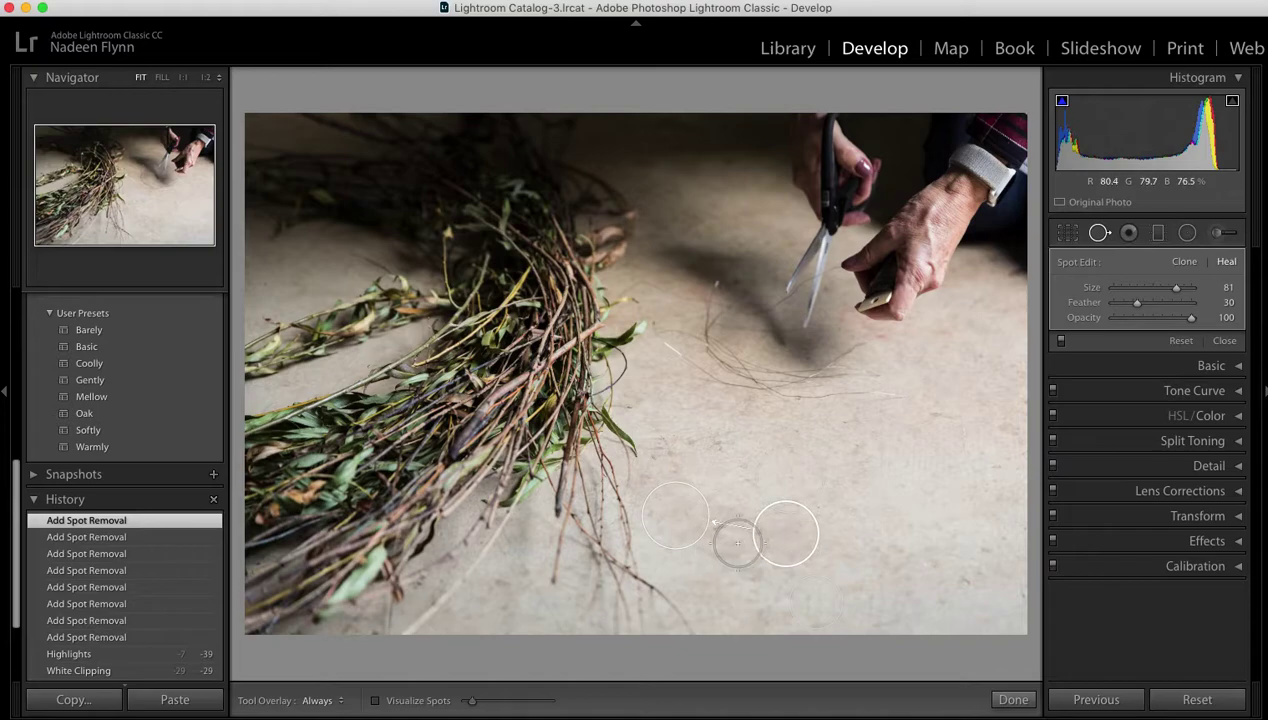
Step: Paint a heal stroke over the floor below centre and heal a speck near the right edge
mouse_move(721, 543)
left_mouse_down()
mouse_move(818, 592)
mouse_move(876, 594)
mouse_move(875, 546)
mouse_move(904, 576)
left_mouse_up()
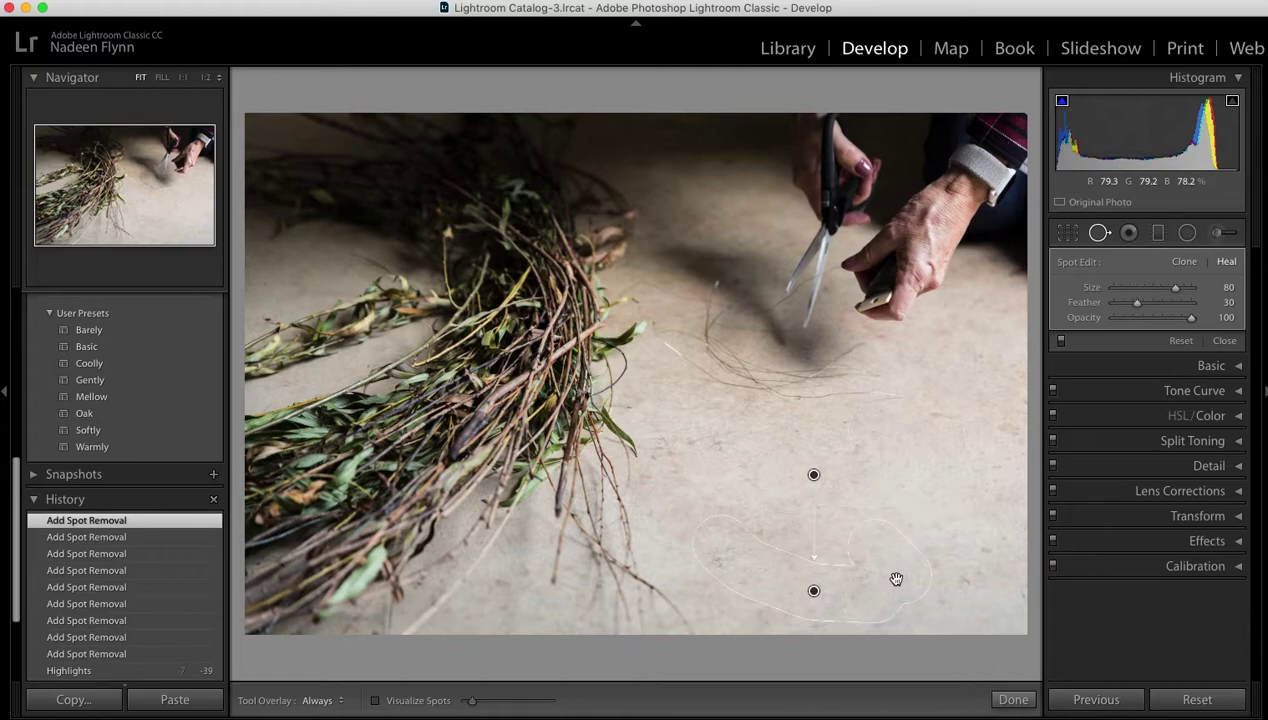
left_click(940, 419)
left_click_drag(994, 428, 996, 429)
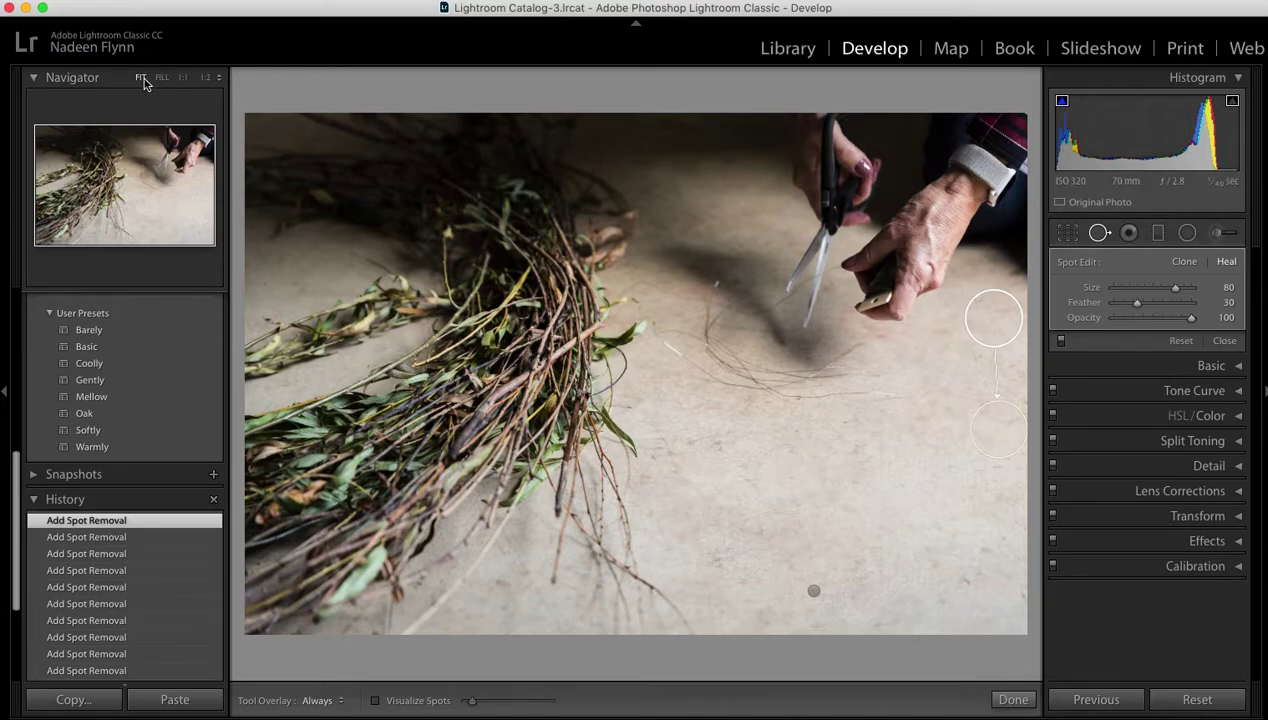
Step: View the knife-gripping hand at 1:2 and lower the heal opacity to 40
left_click(183, 78)
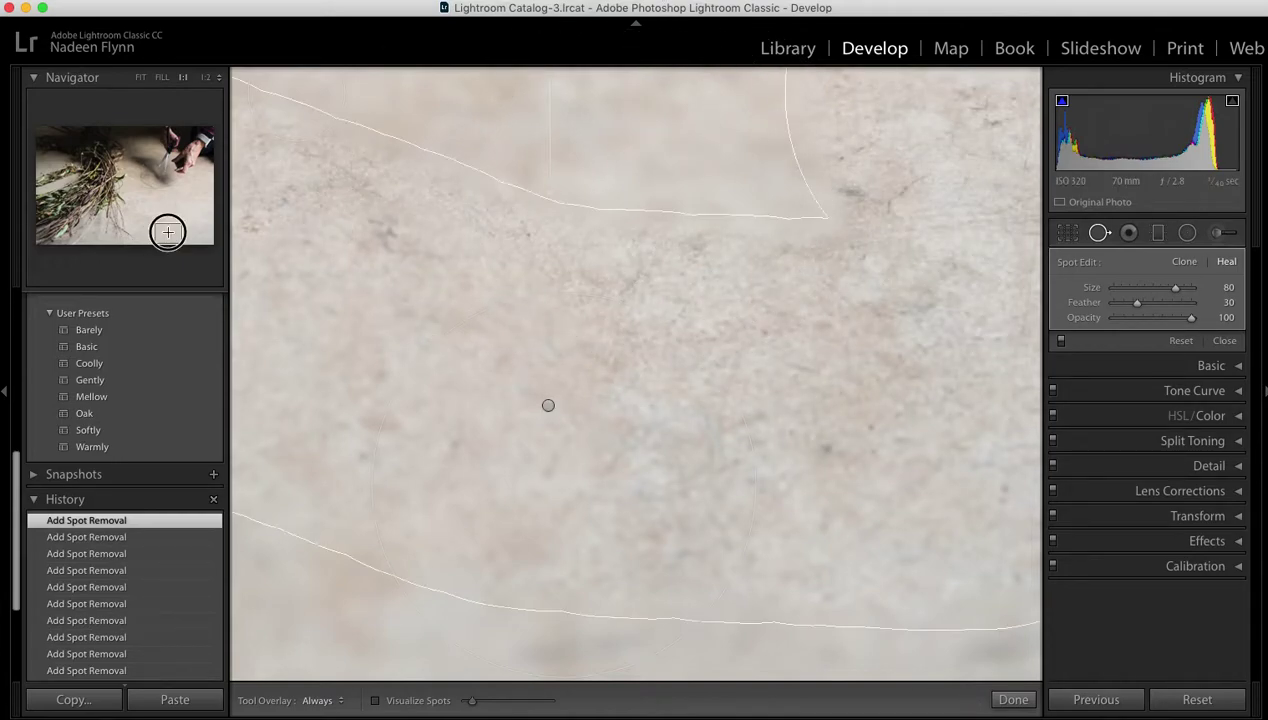
left_click_drag(164, 227, 190, 155)
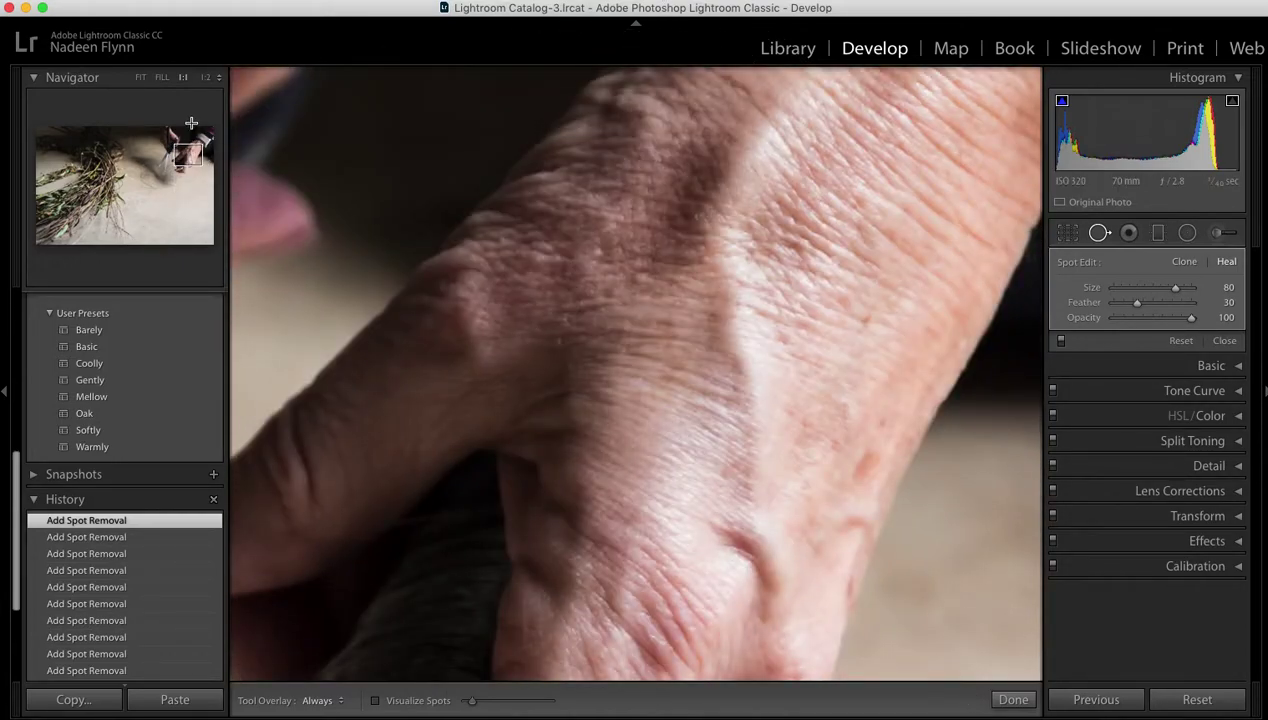
left_click(206, 78)
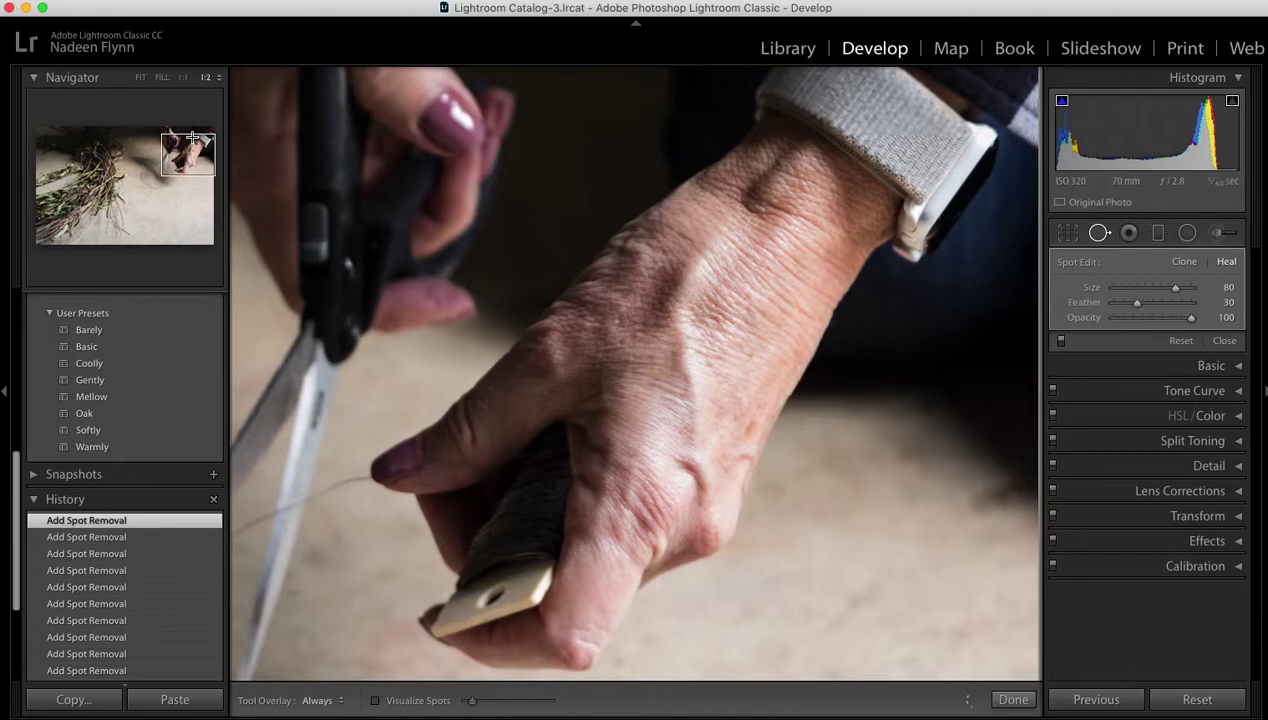
left_click_drag(192, 138, 187, 157)
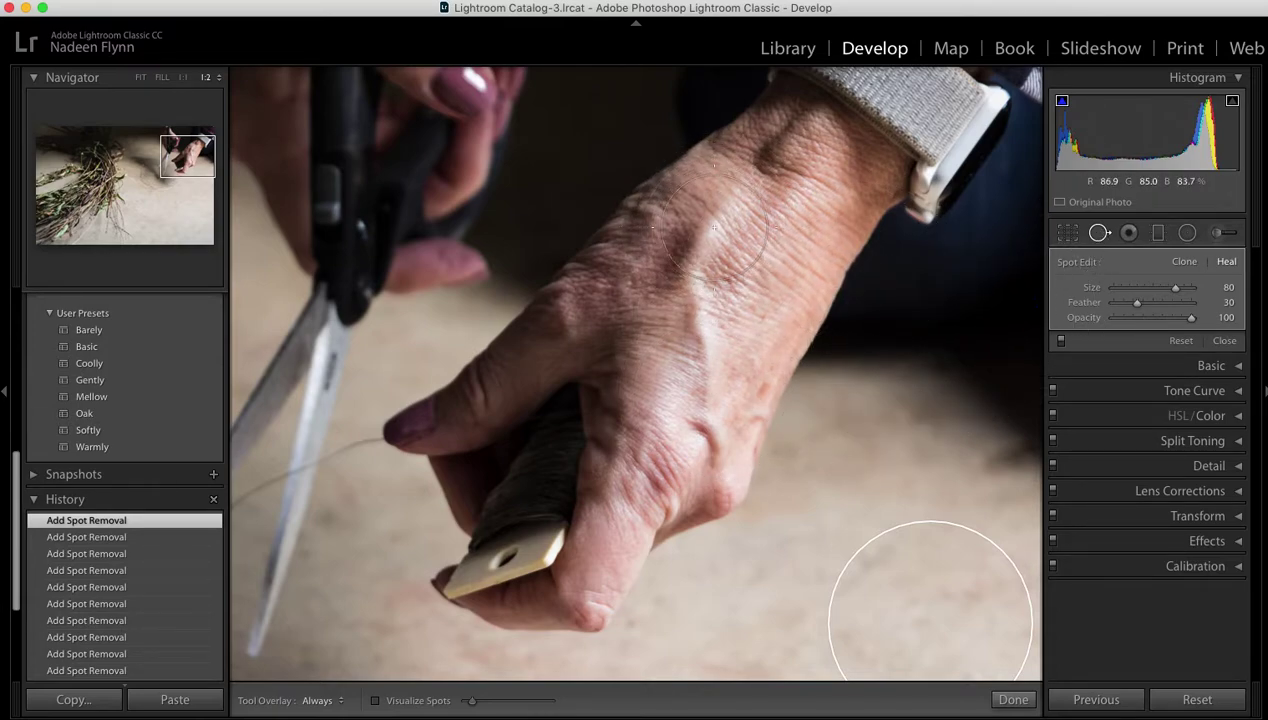
scroll(714, 228, "down", 5)
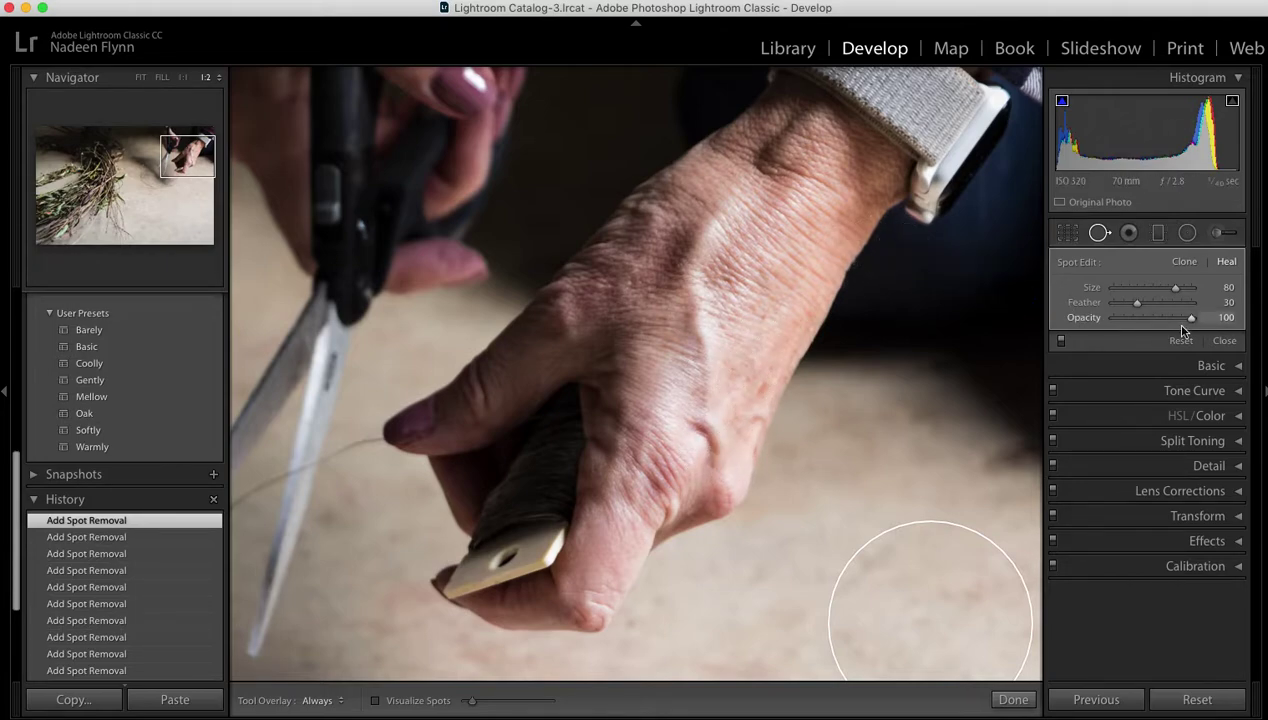
left_click_drag(1193, 320, 1147, 323)
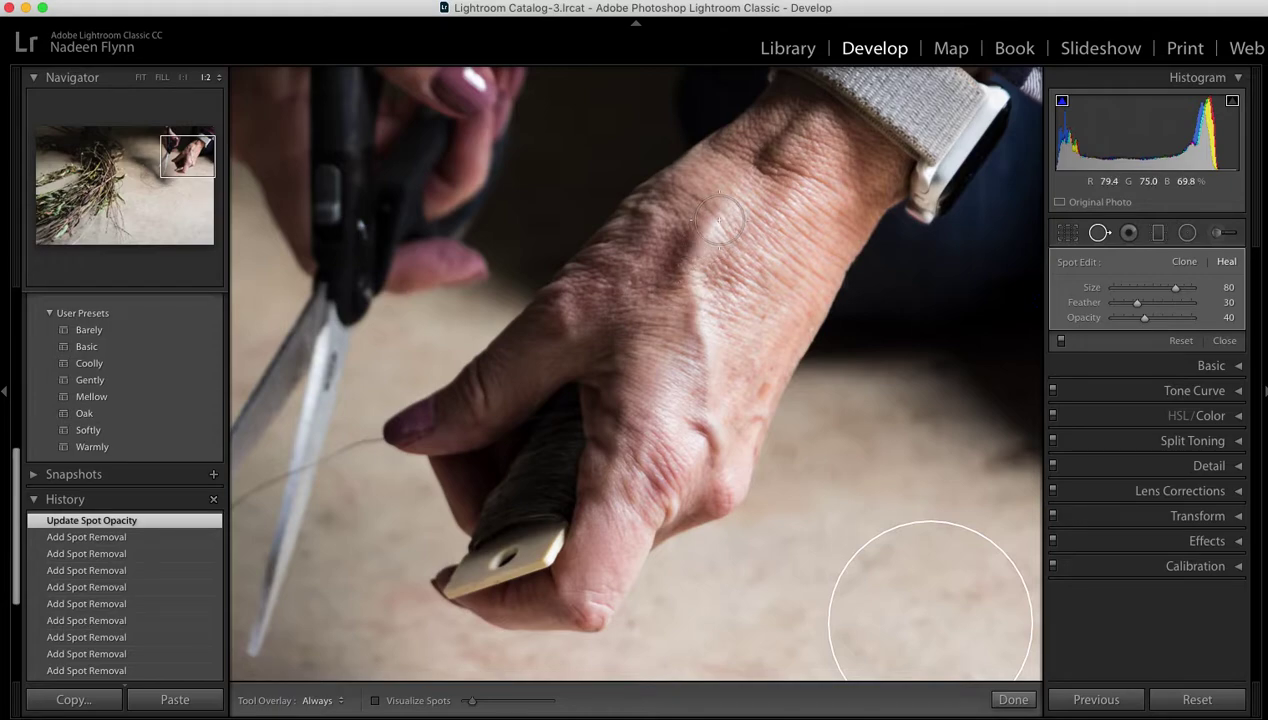
Step: Set Feather to 51 and paint a low-opacity heal stroke over the hand's back shadow
left_click_drag(1137, 303, 1155, 308)
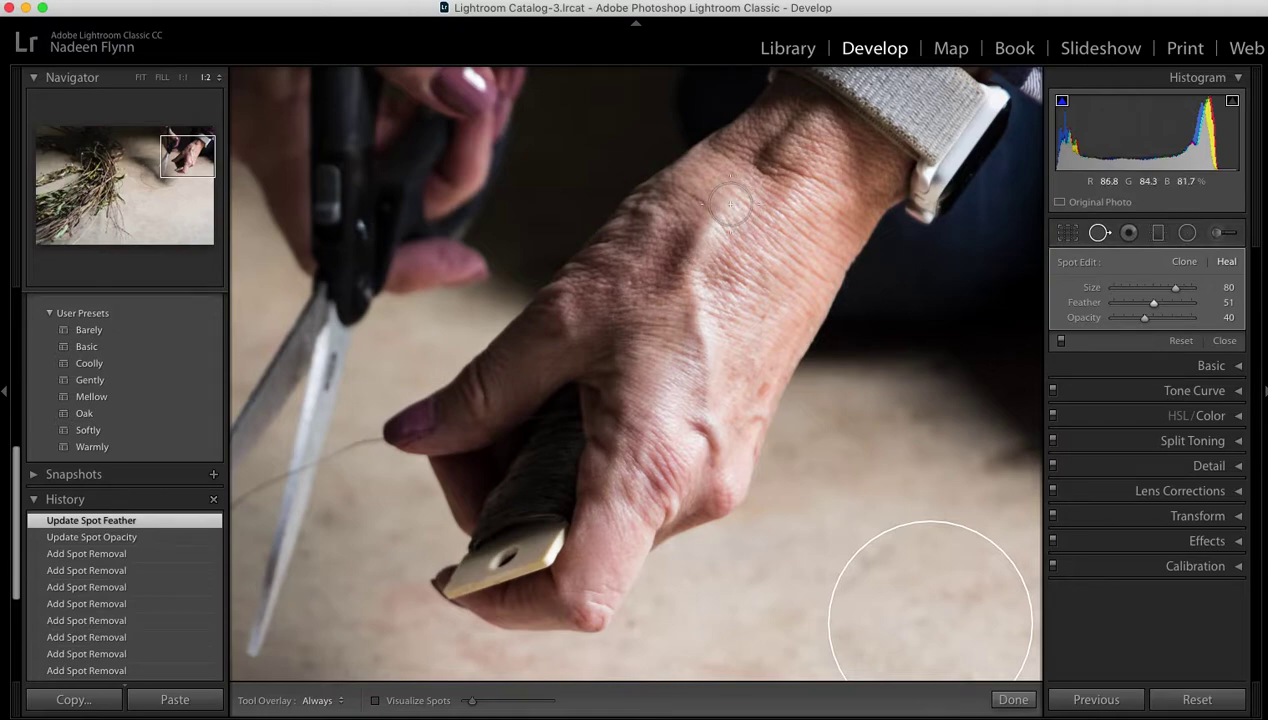
left_click_drag(731, 204, 694, 274)
Step: Finish the heal stroke on the back of the hand, move its source to nearby skin, and set opacity to 65
left_click(599, 520)
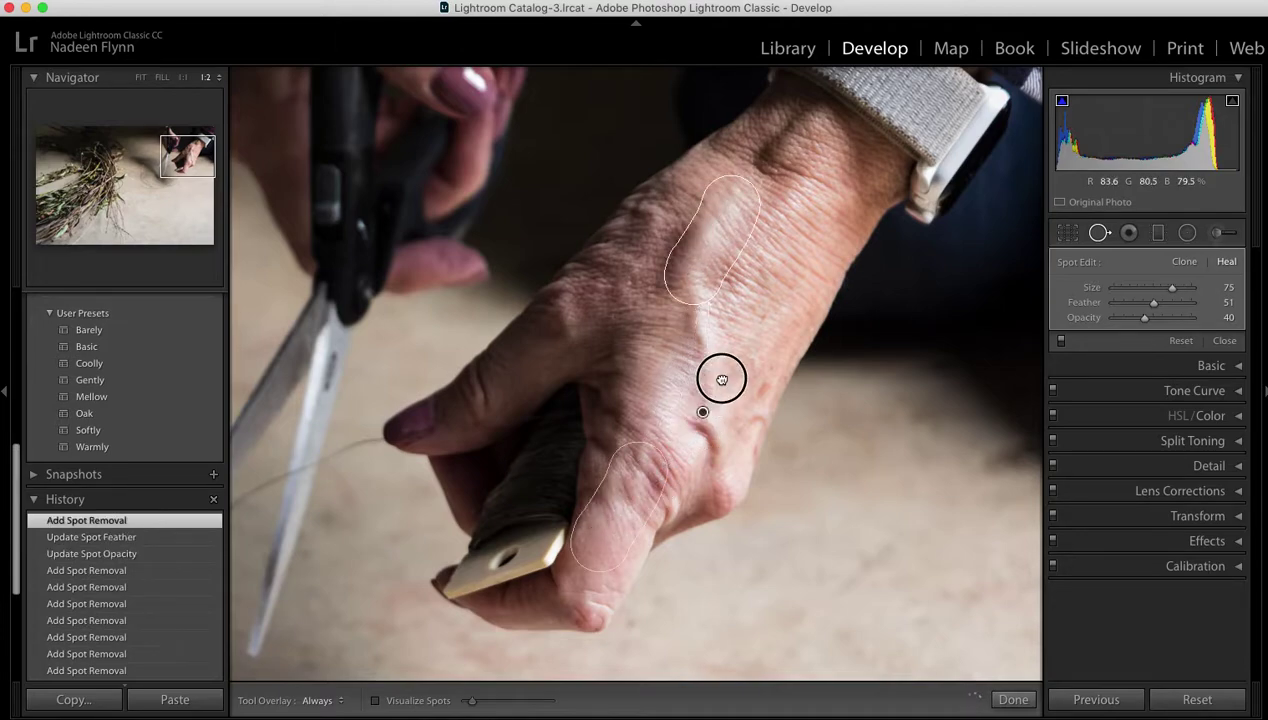
mouse_move(749, 241)
left_mouse_down()
mouse_move(762, 268)
mouse_move(753, 280)
mouse_move(759, 270)
left_mouse_up()
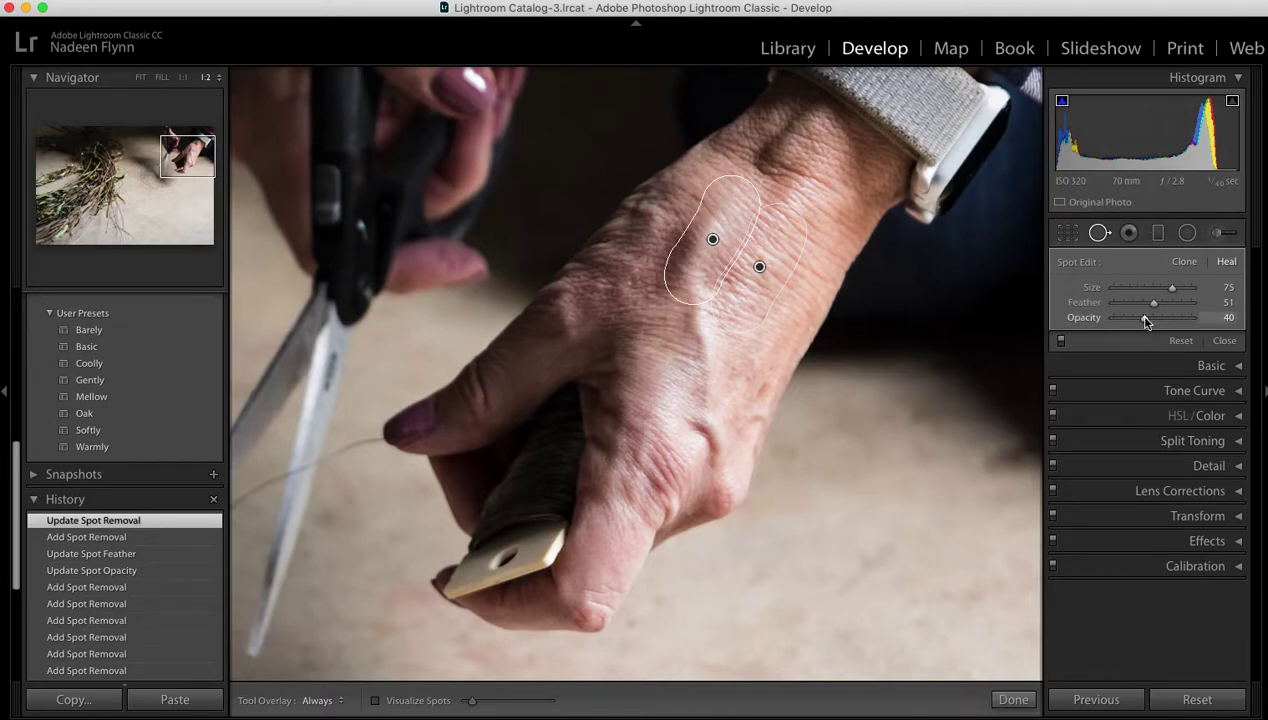
left_click_drag(1146, 320, 1157, 320)
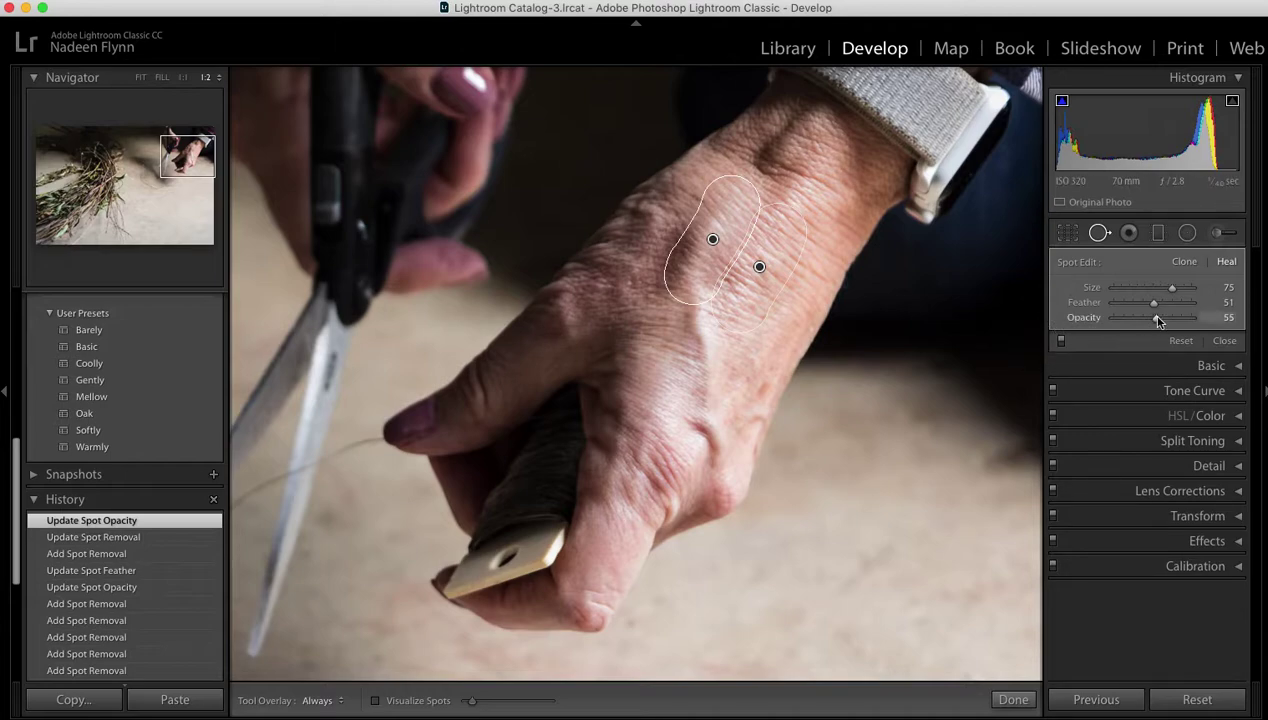
left_click_drag(1156, 318, 1166, 320)
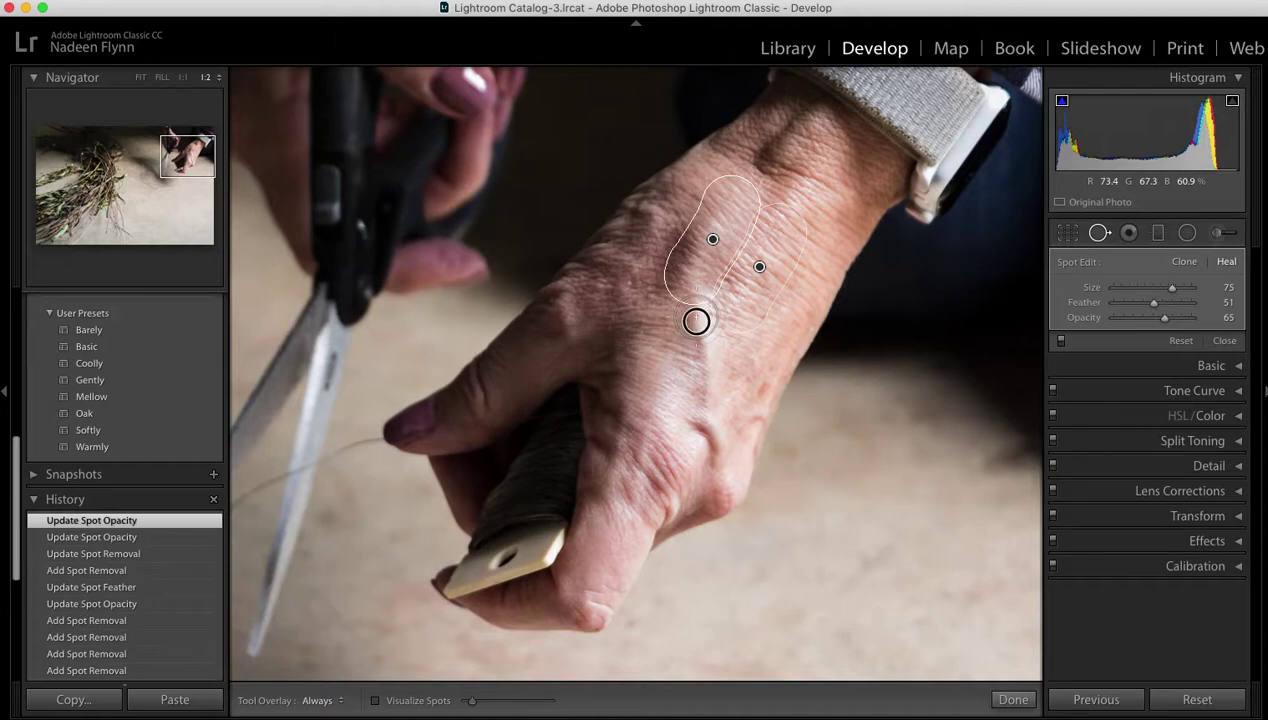
Step: Heal the lower hand shadow and knuckle shadows with new spots, deleting an unwanted one
left_click_drag(705, 396, 704, 398)
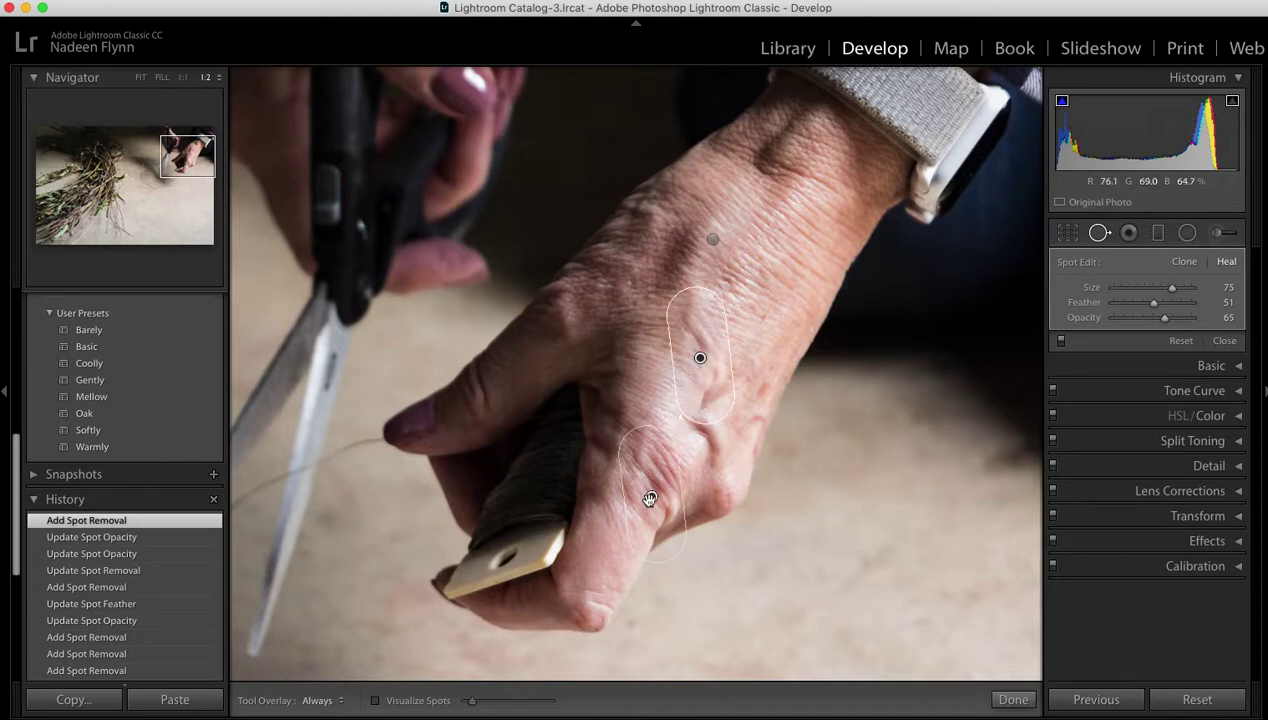
mouse_move(649, 500)
left_mouse_down()
mouse_move(660, 334)
mouse_move(660, 345)
left_mouse_up()
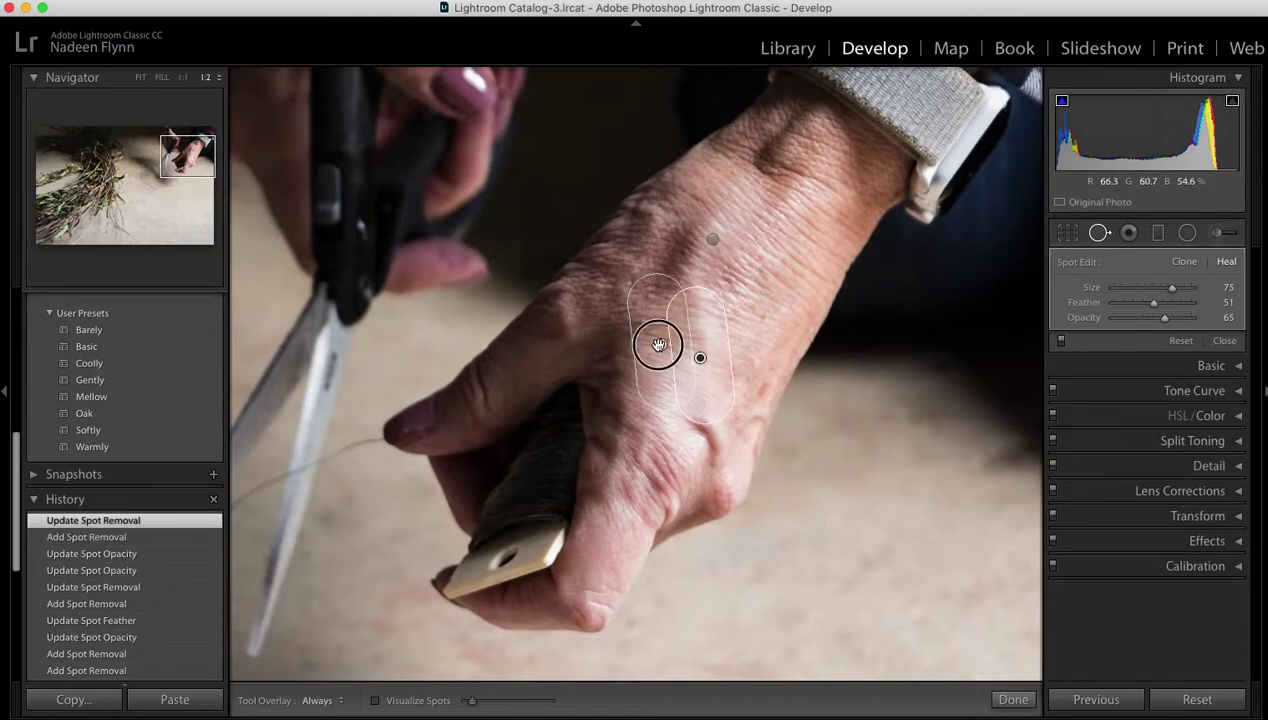
left_click(751, 306)
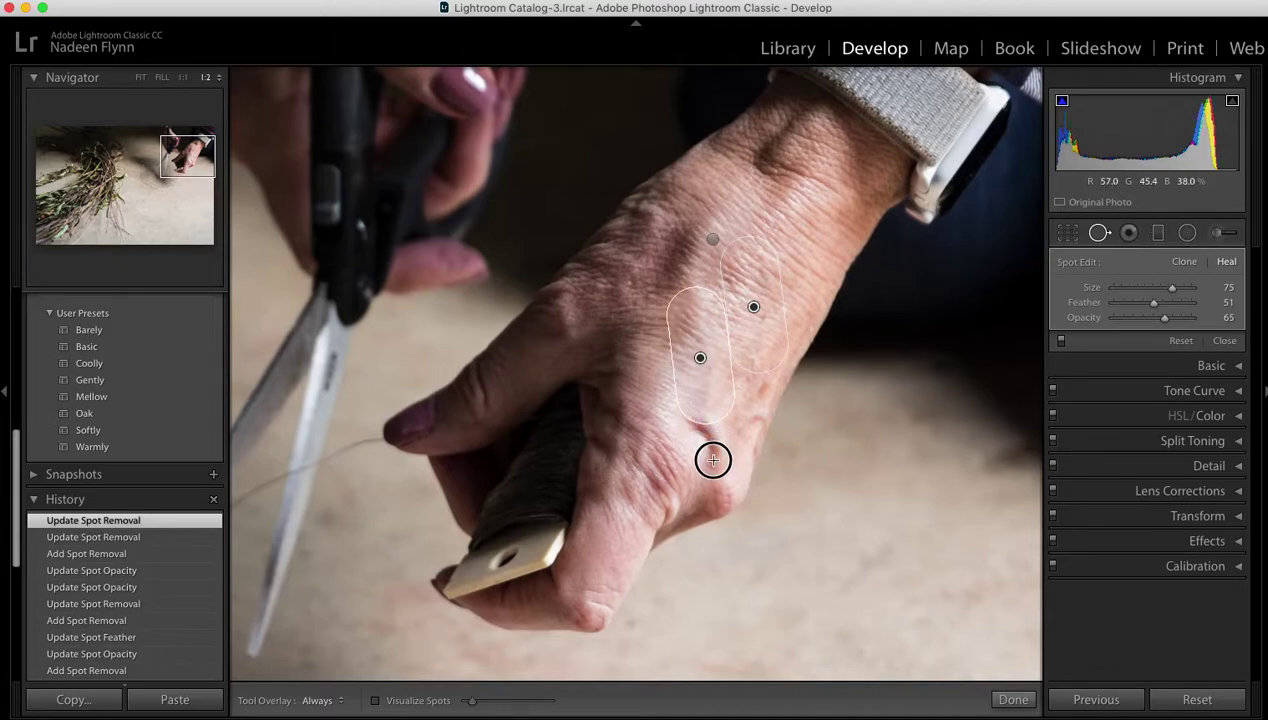
left_click(703, 442)
left_click(761, 450)
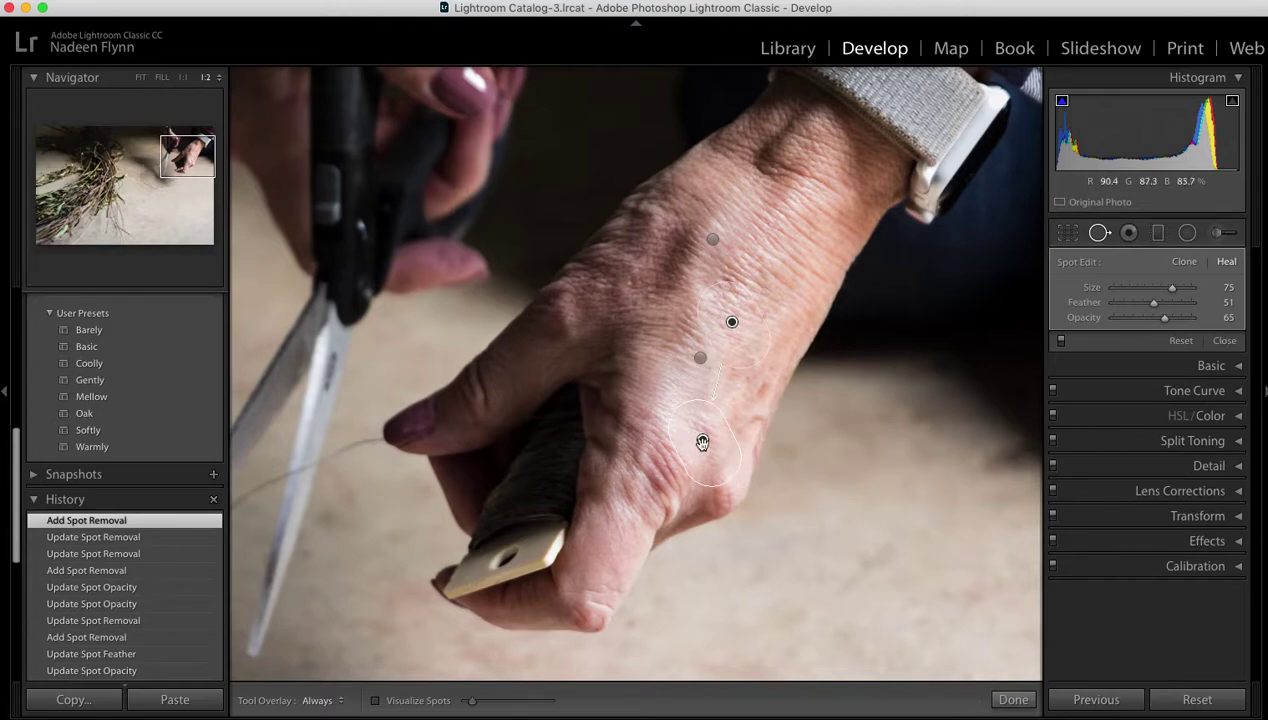
key("Delete")
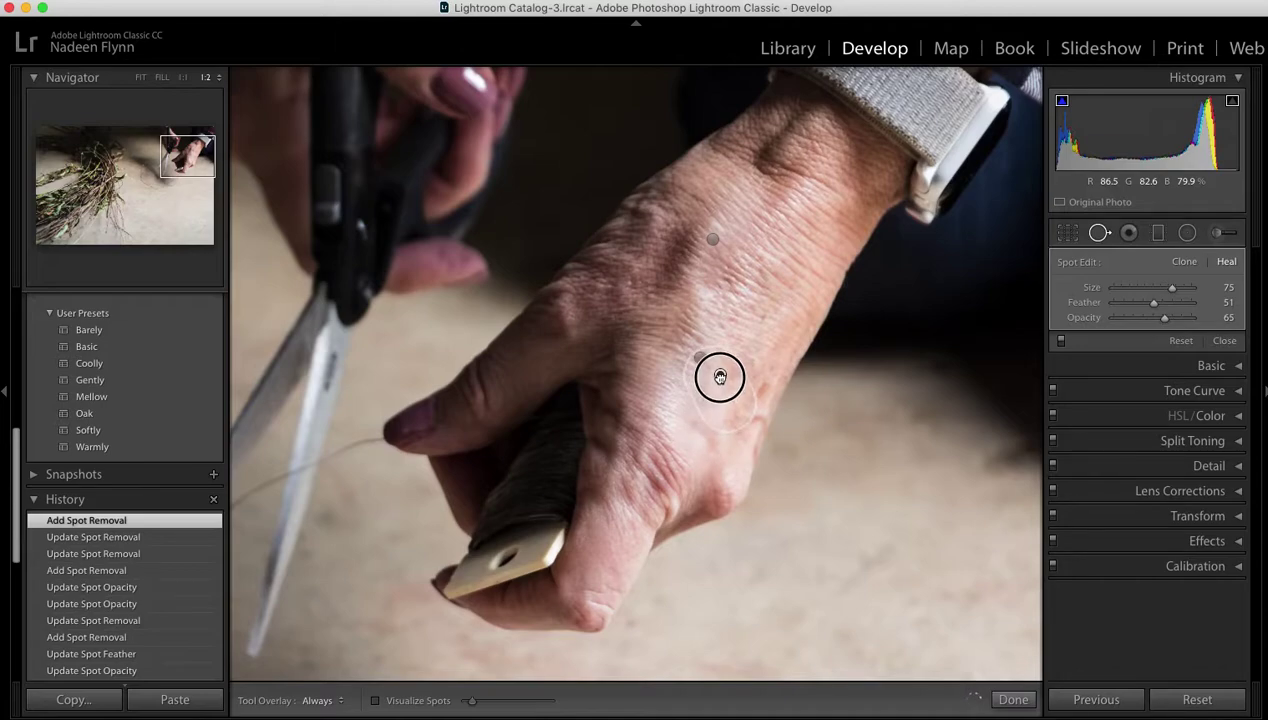
Step: Redo the heal over the back of the hand, replacing a deleted stroke with a new spot
left_click(719, 376)
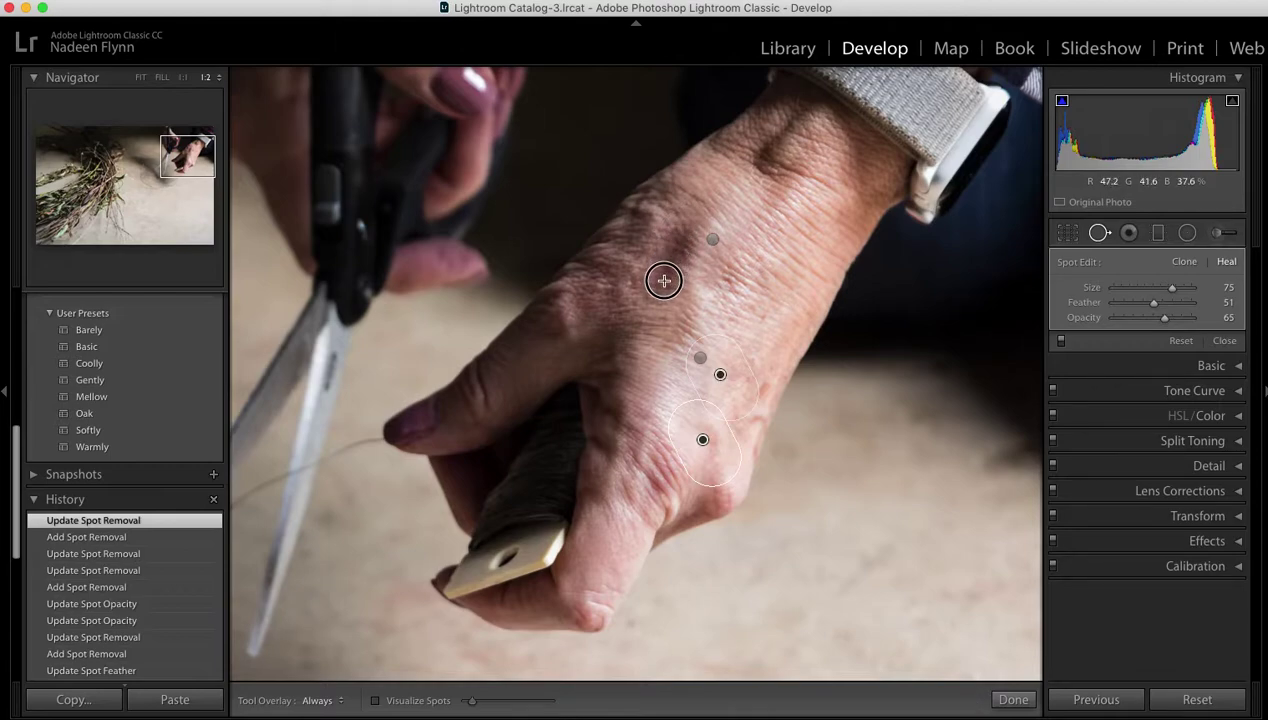
left_click_drag(664, 281, 663, 279)
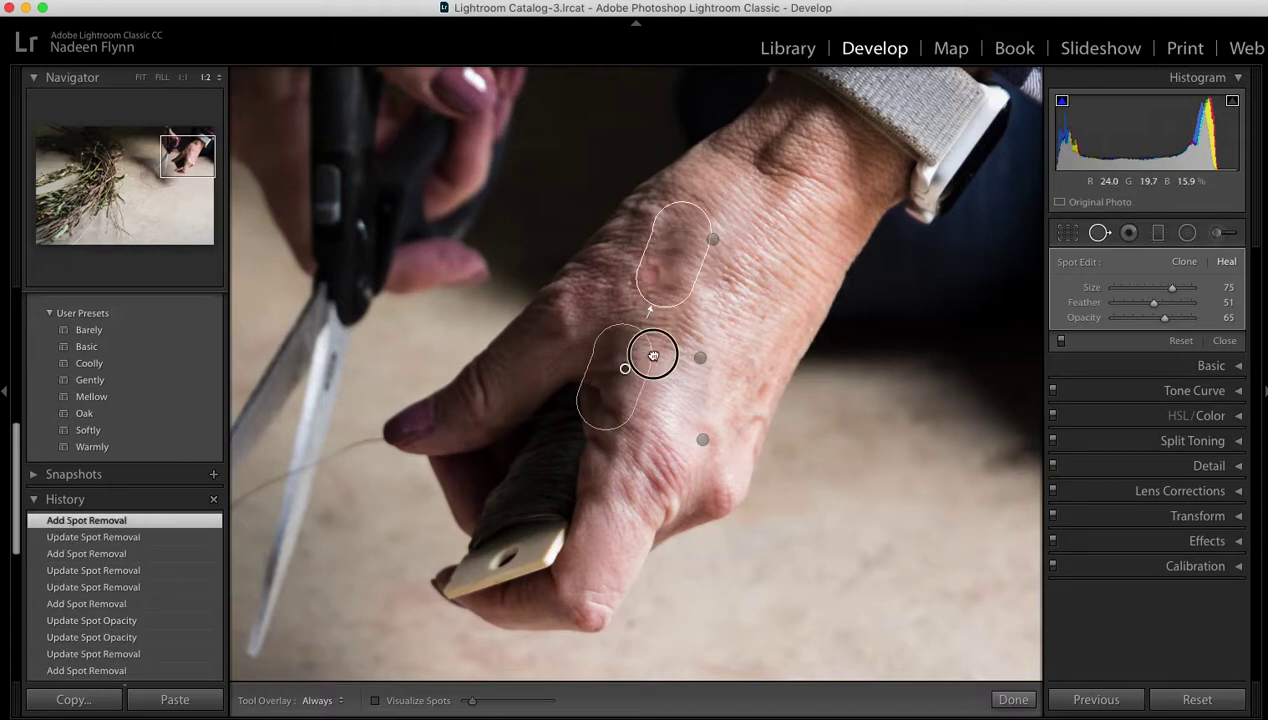
key("BackSpace")
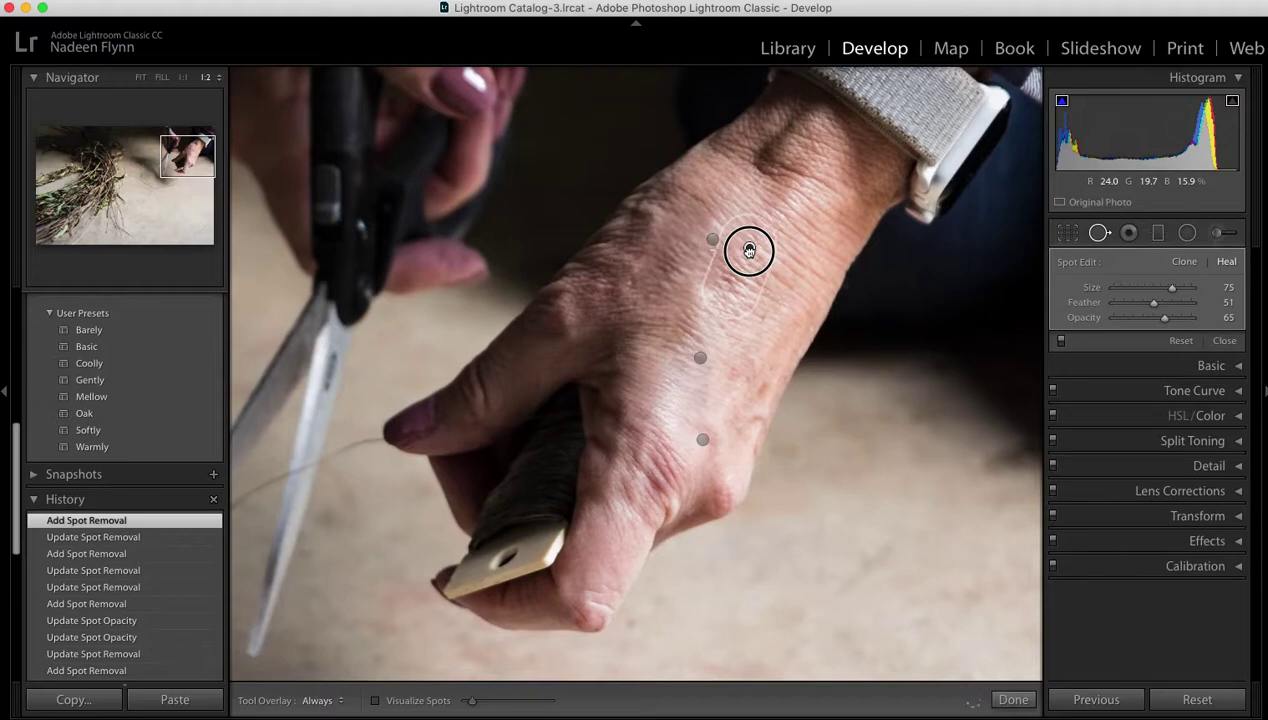
left_click(749, 250)
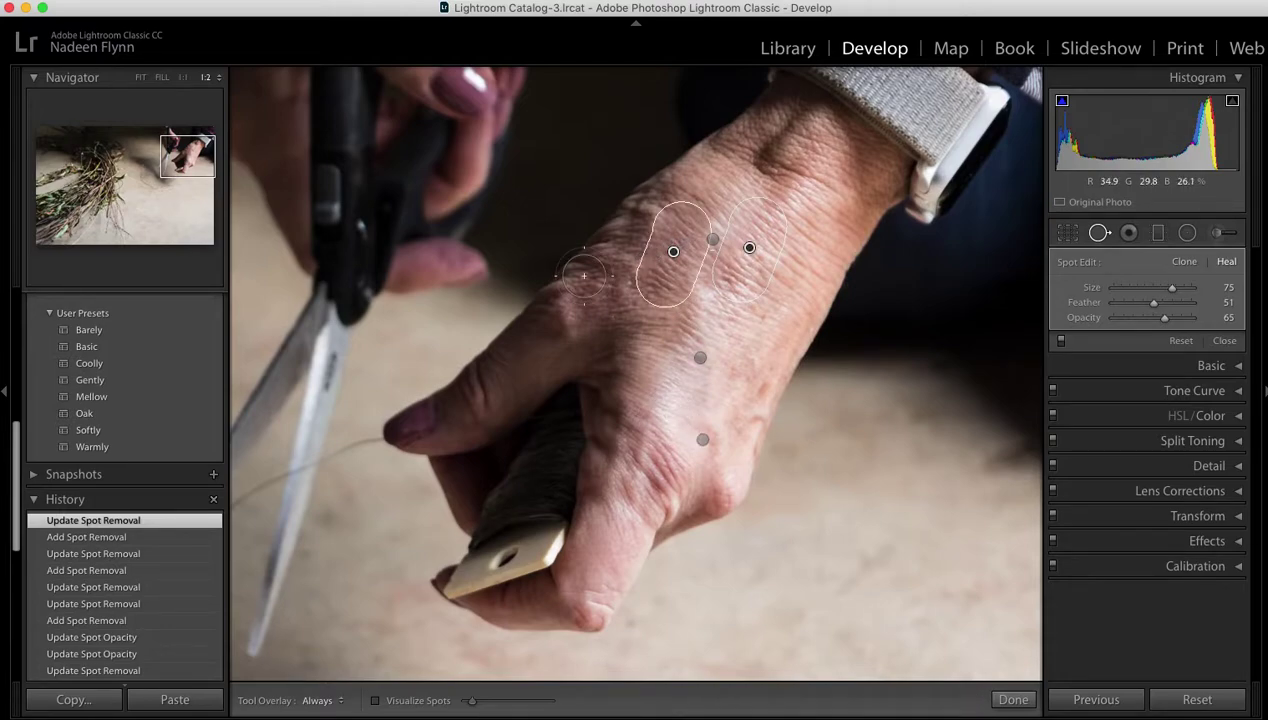
Step: Fit the whole photo in the view using the Navigator's FIT option, keeping Spot Removal open
left_click(1099, 234)
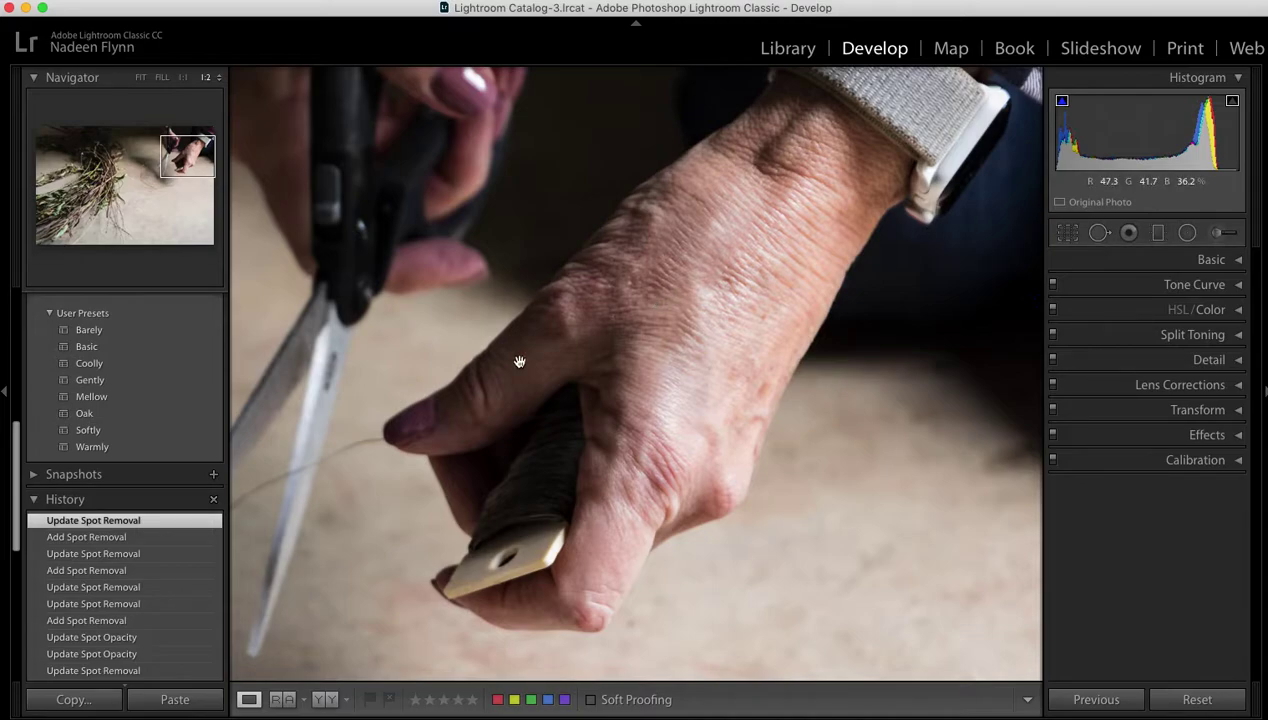
left_click(140, 77)
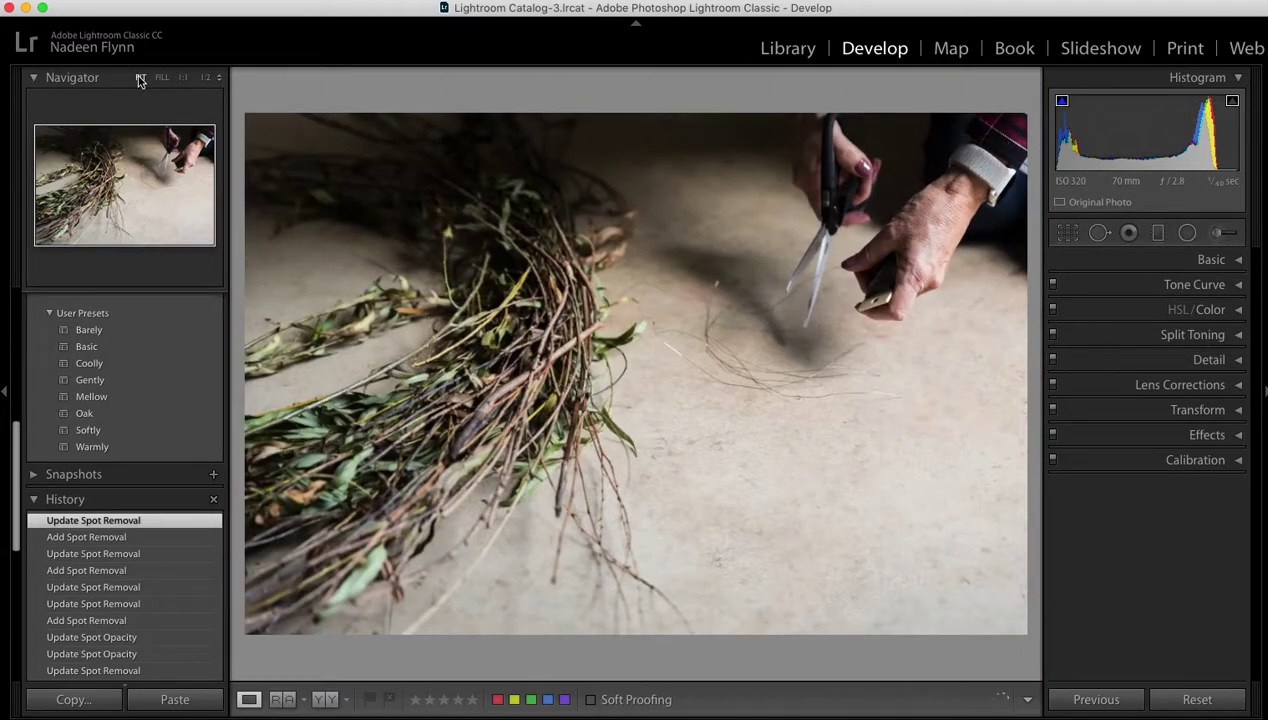
left_click(1099, 233)
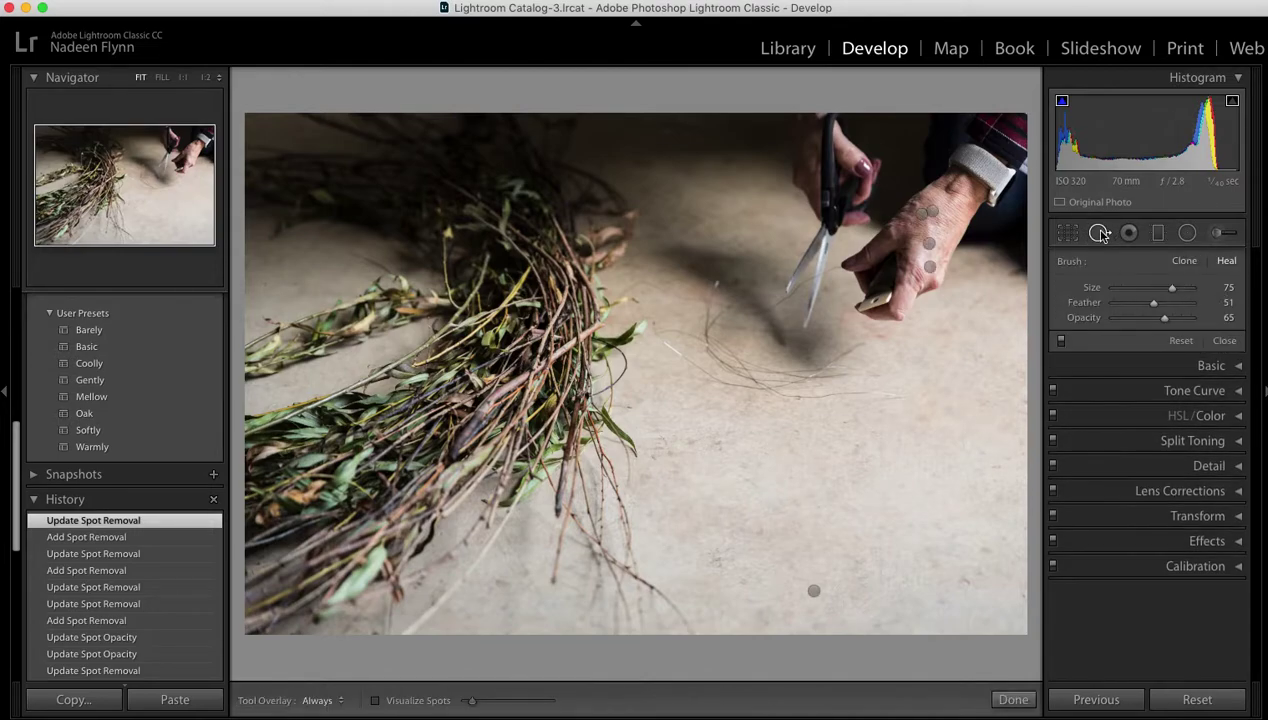
Step: Toggle spot healing off and back on to compare the original with the healed photo
left_click(1062, 342)
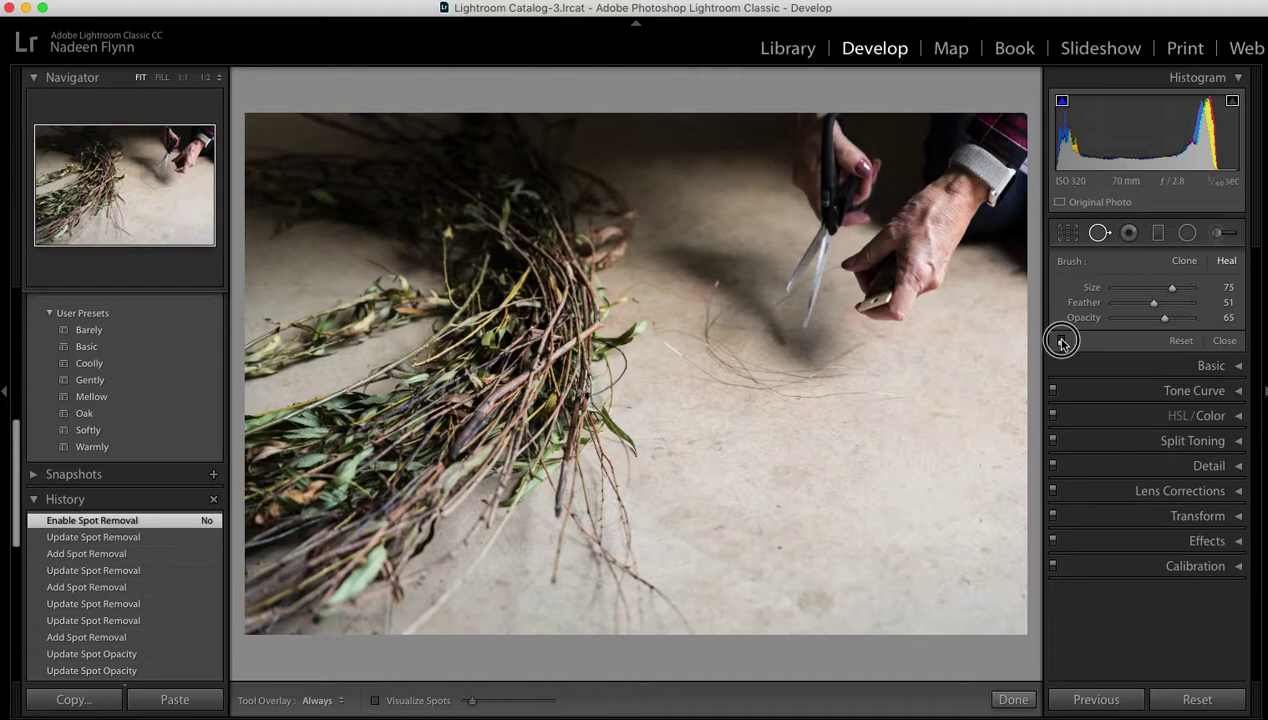
left_click(1062, 342)
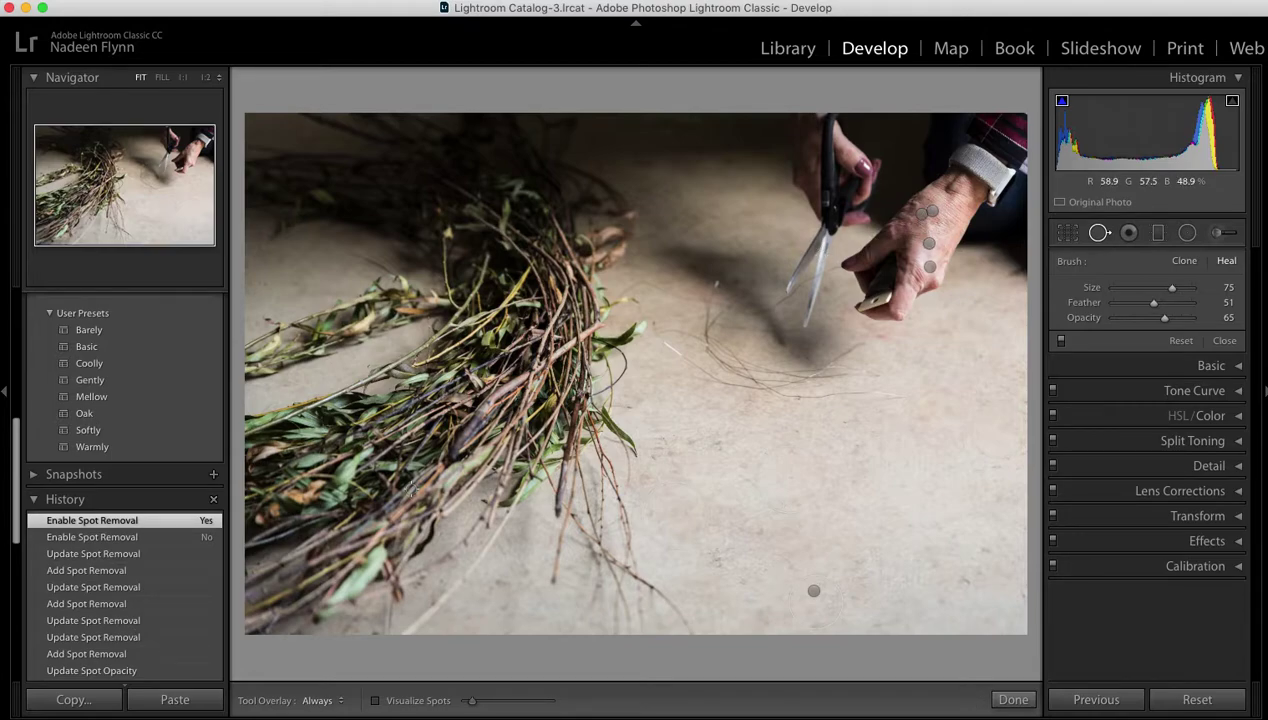
left_click(342, 704)
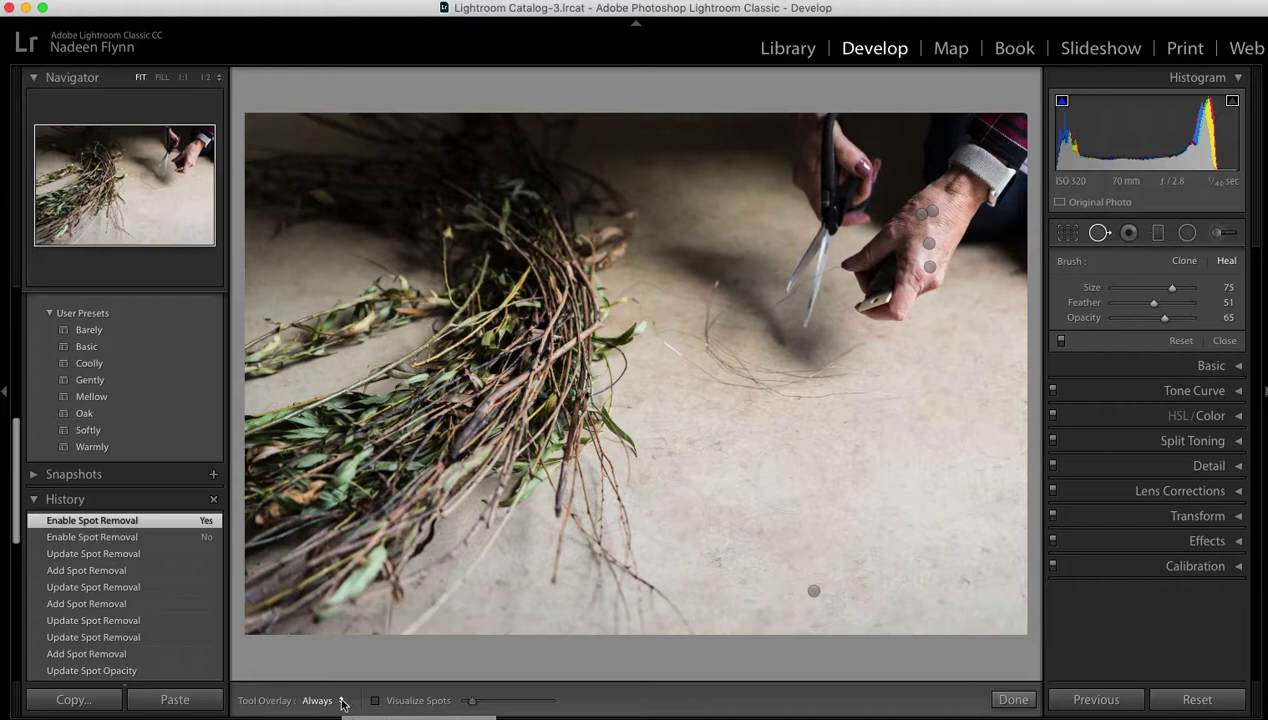
Step: Set Tool Overlay to Auto, then back to Always, and close Spot Removal
left_click(342, 704)
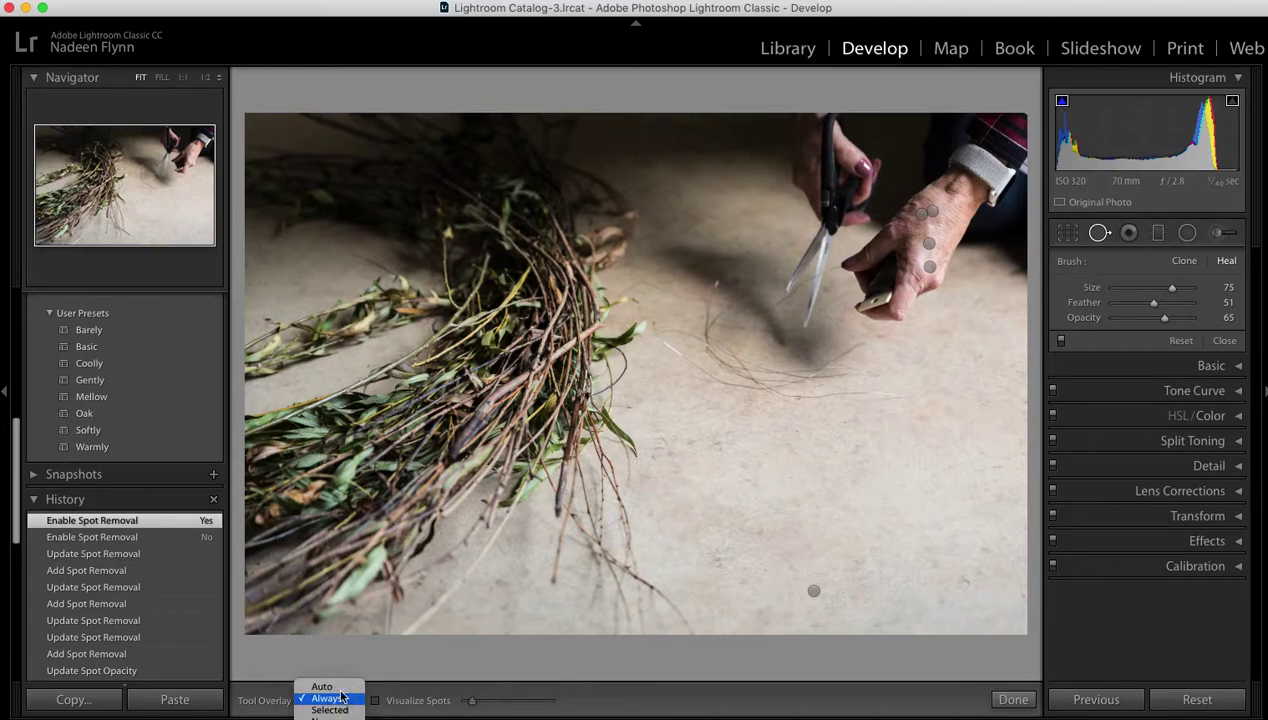
left_click(342, 688)
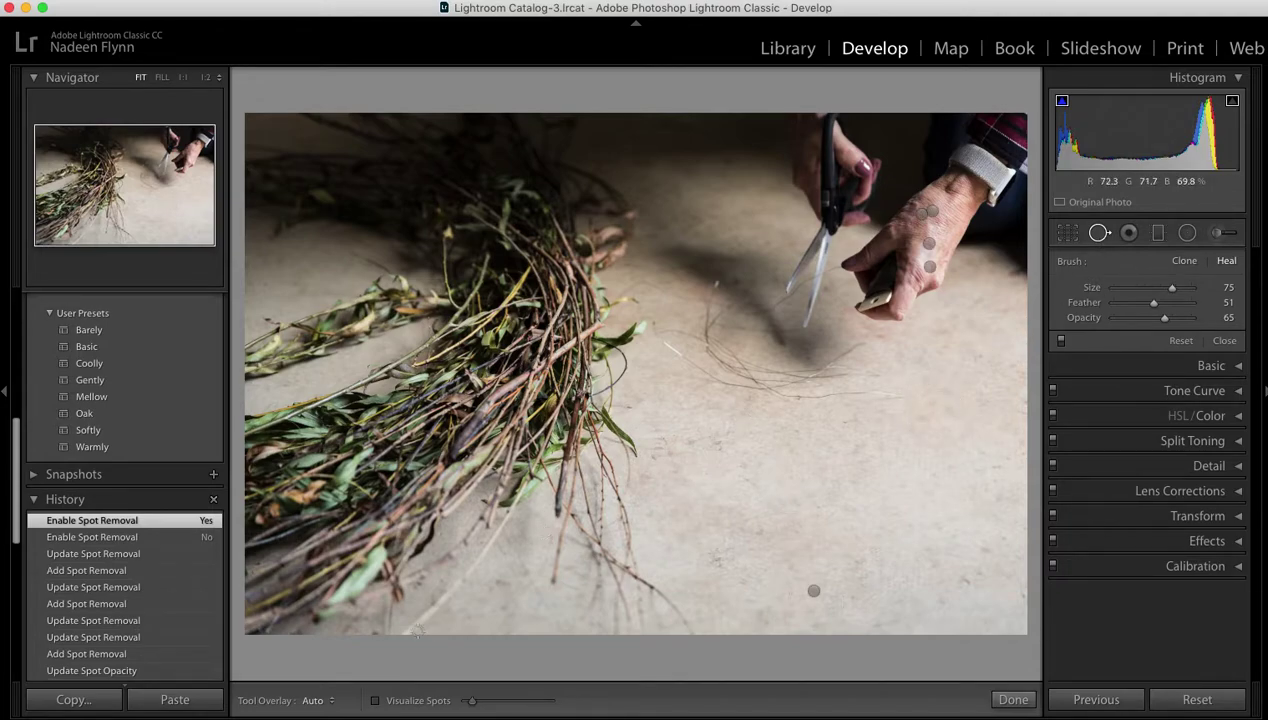
left_click(332, 702)
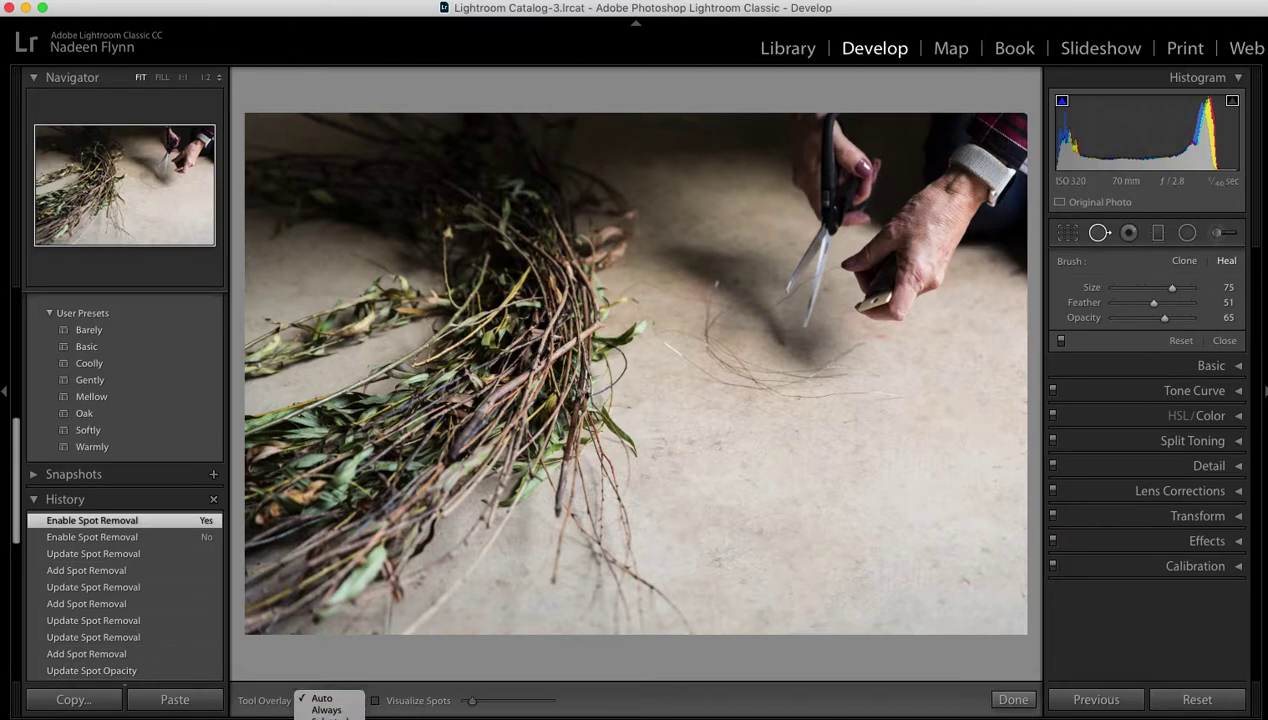
left_click(326, 709)
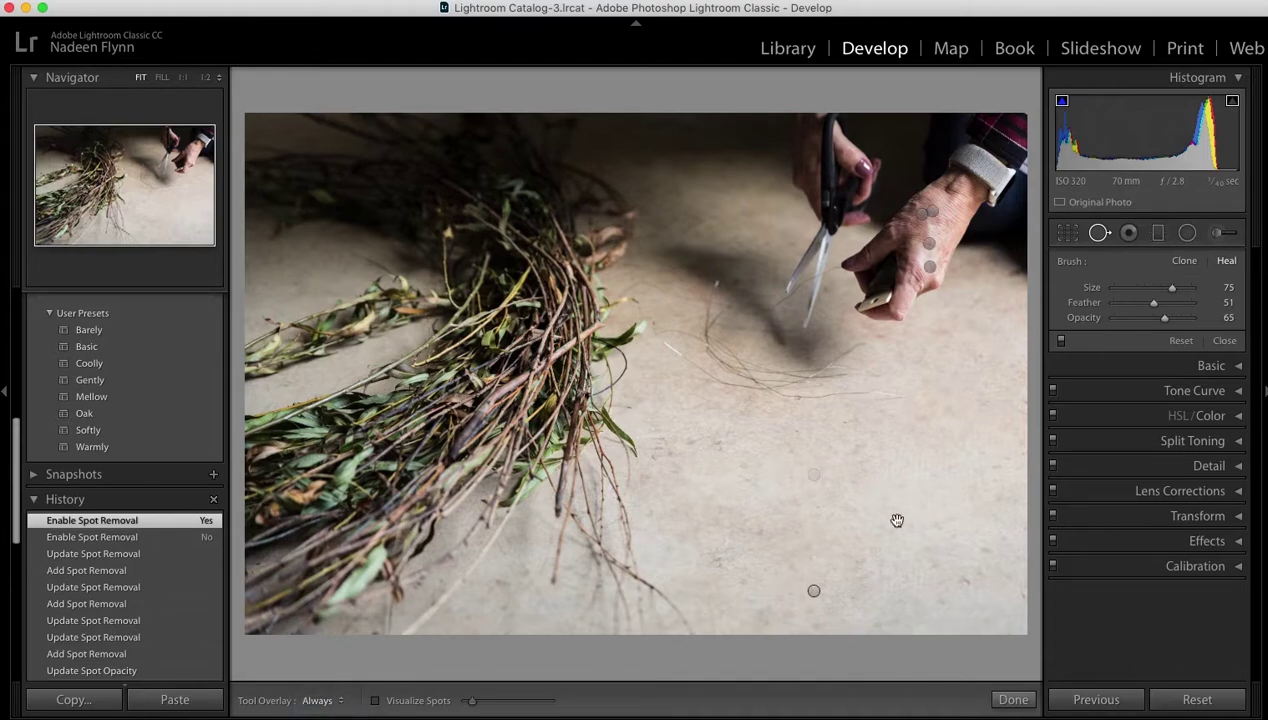
left_click(1098, 234)
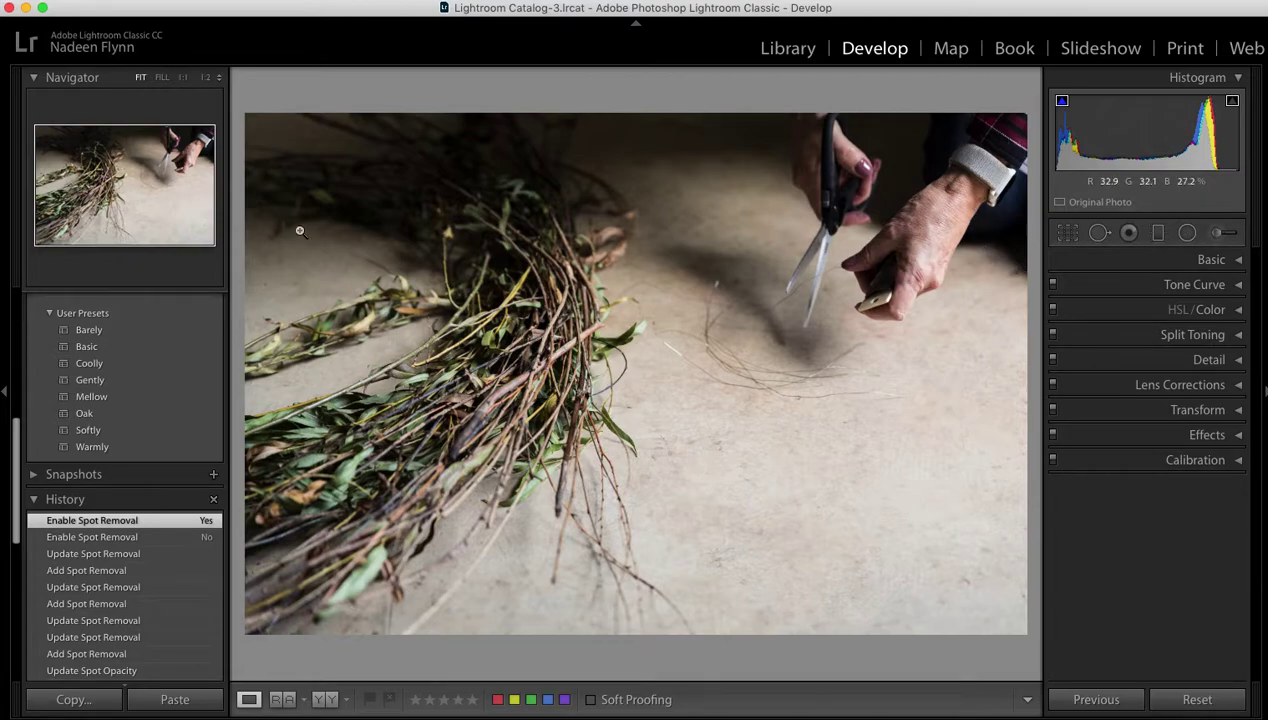
Step: At 1:2 zoom, brush a heal over the wrist mark below the watch, sourcing clean nearby skin
left_click(206, 78)
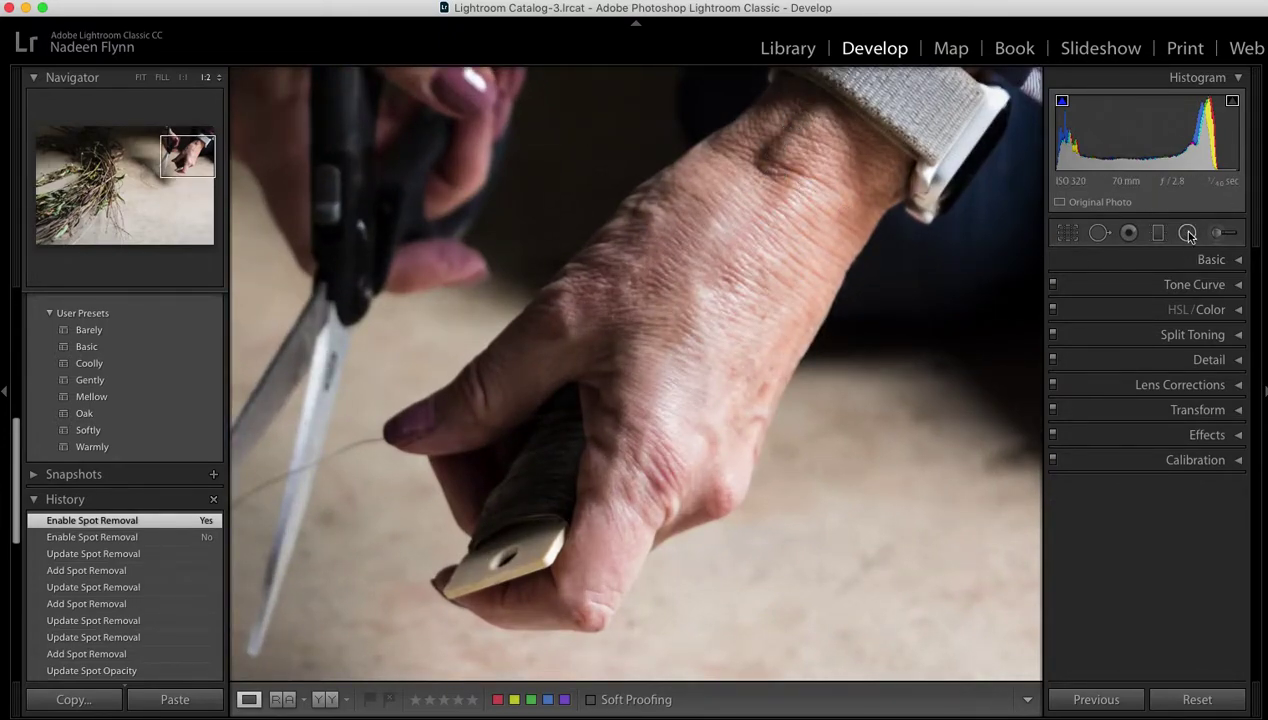
left_click(1099, 233)
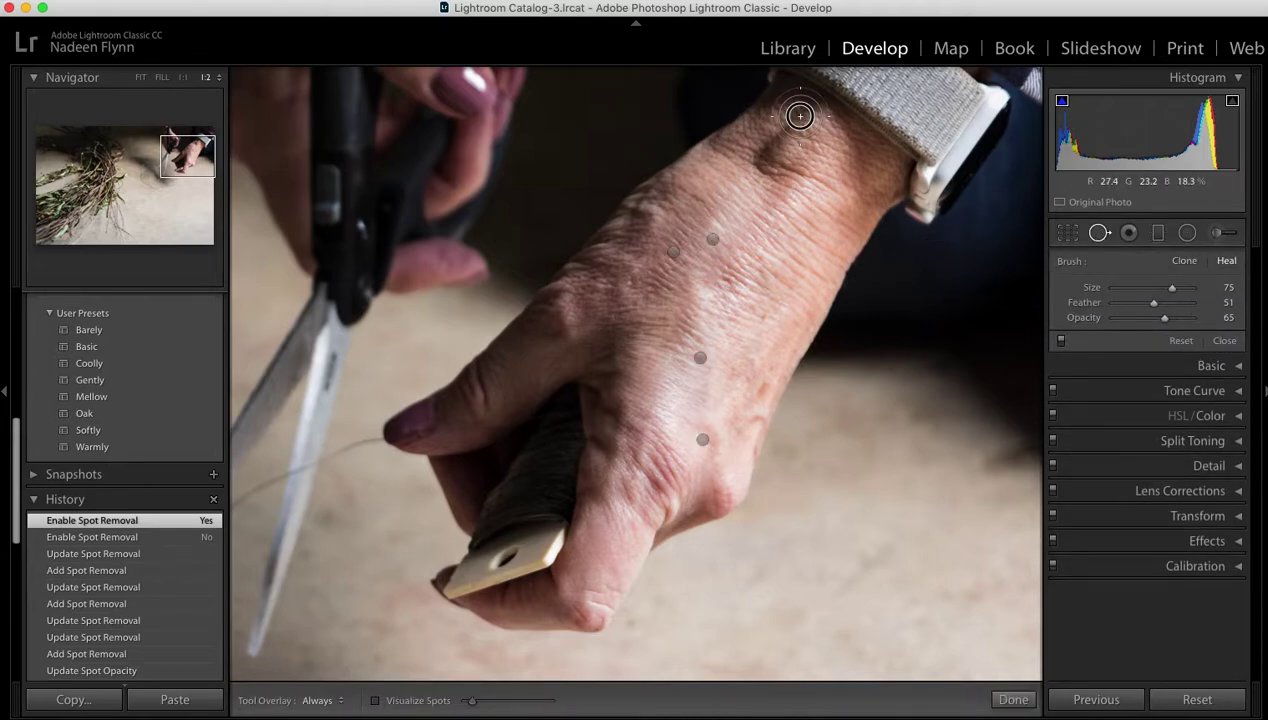
left_click_drag(800, 115, 767, 163)
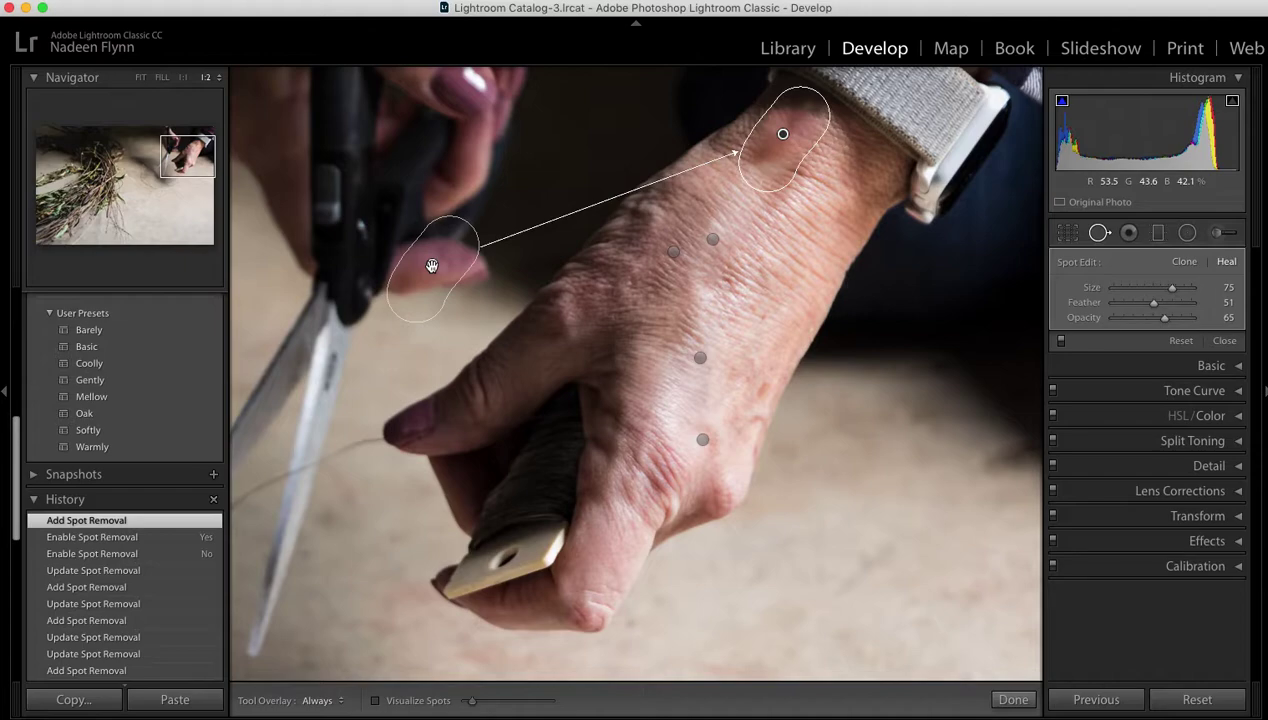
left_click_drag(432, 265, 518, 248)
left_click(822, 177)
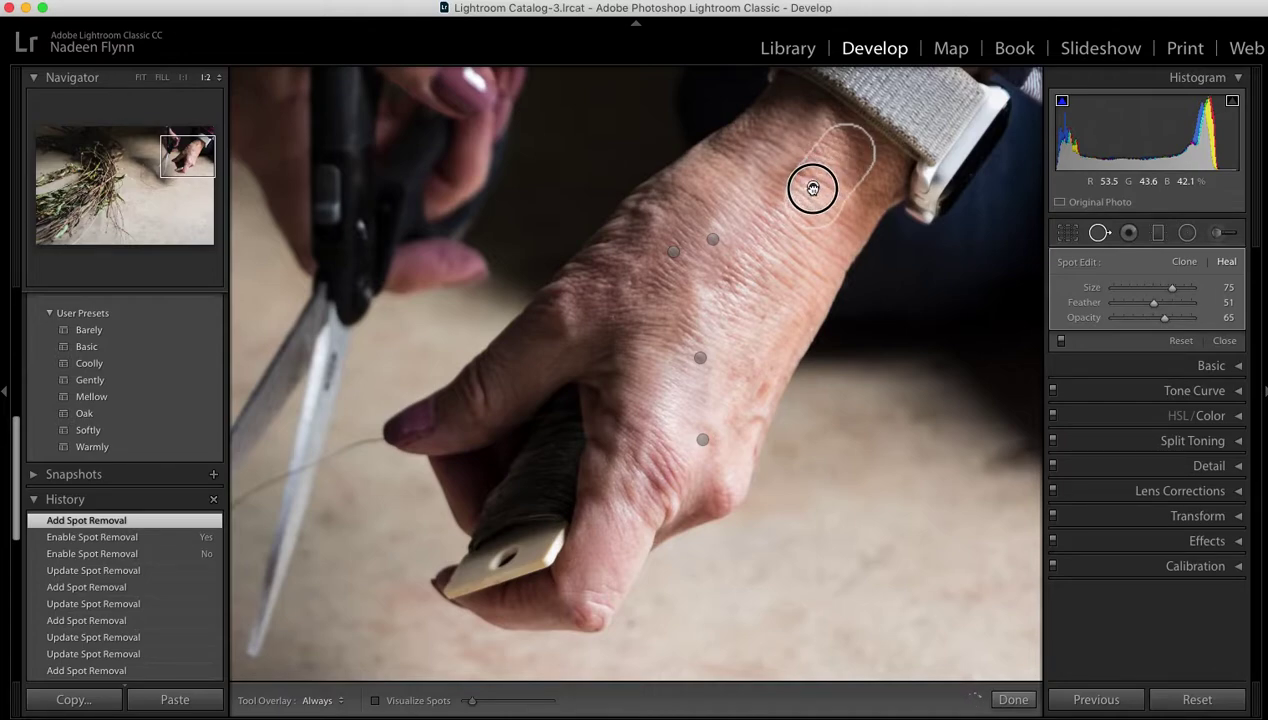
left_click_drag(812, 188, 808, 188)
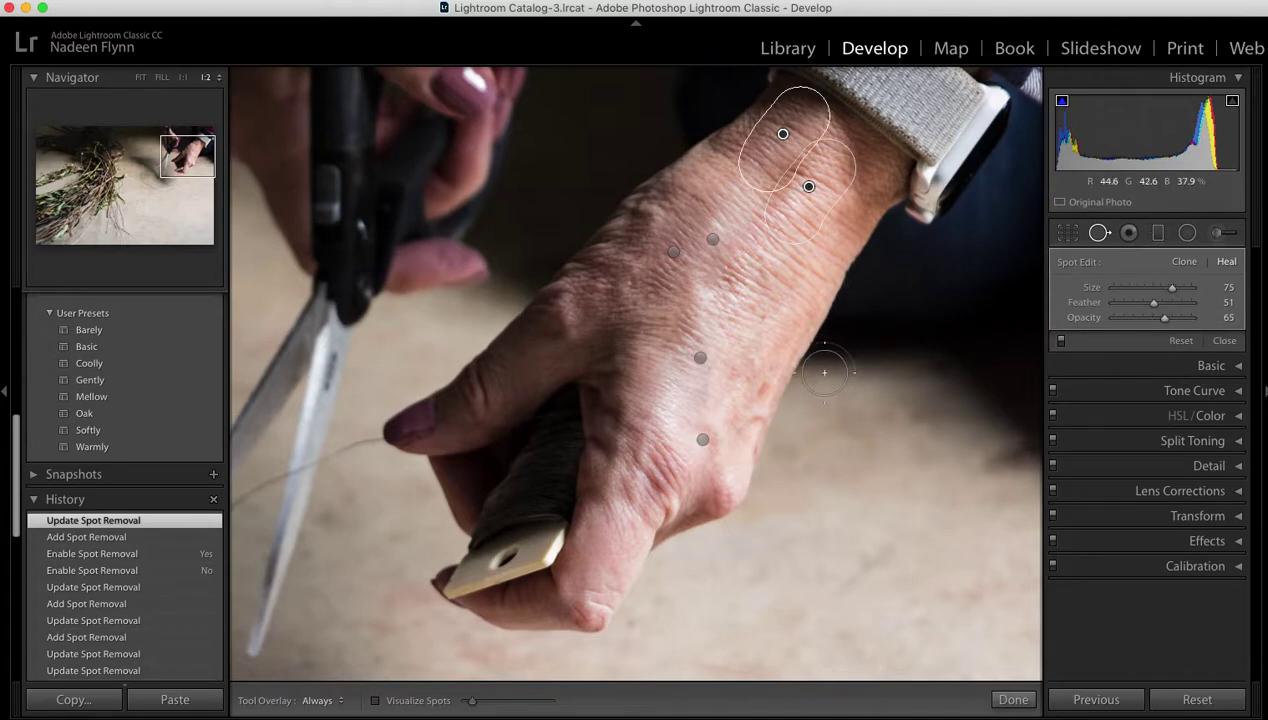
left_click(1099, 233)
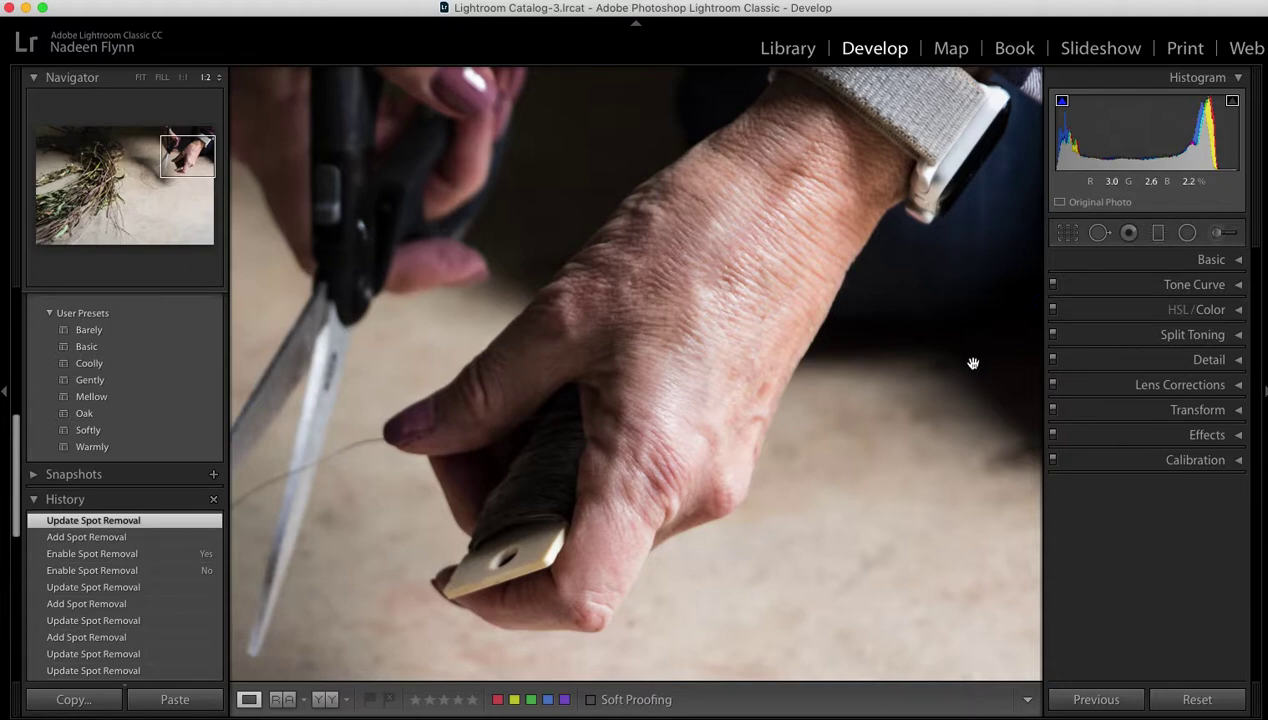
Step: Fit the entire retouched willow photo in the view with Spot Removal closed
left_click(1099, 233)
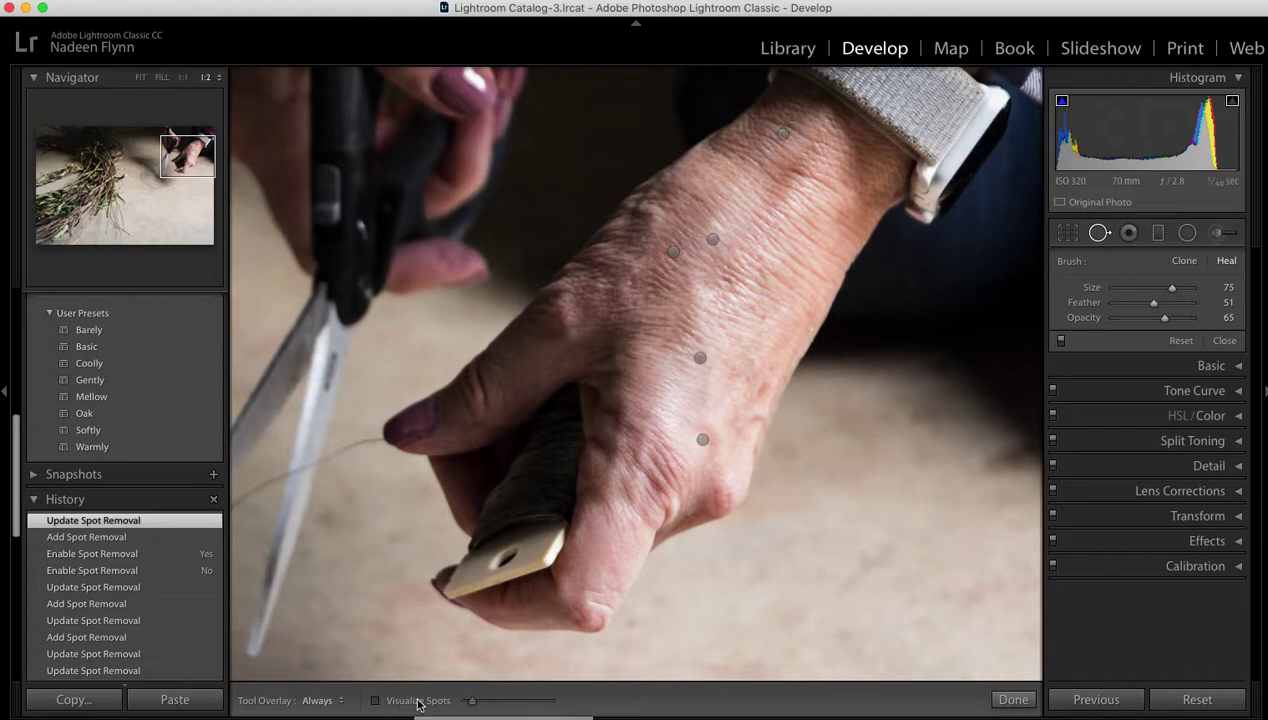
left_click(141, 77)
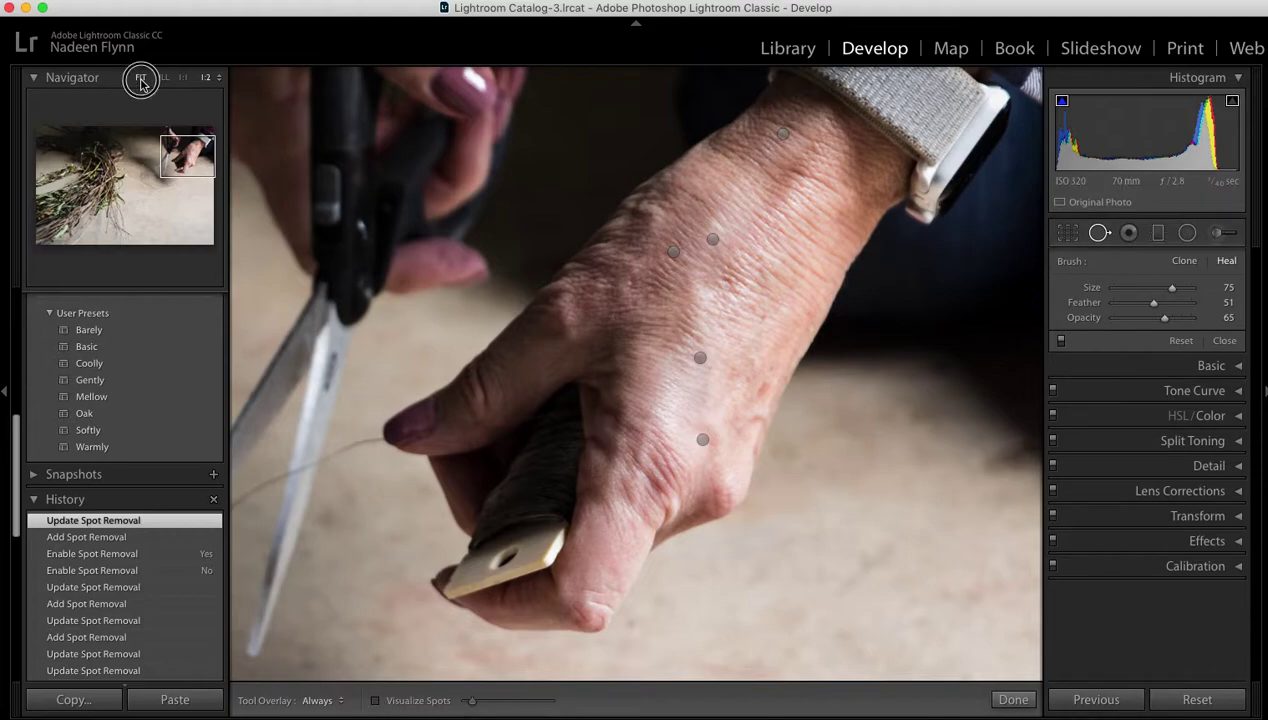
left_click(1100, 233)
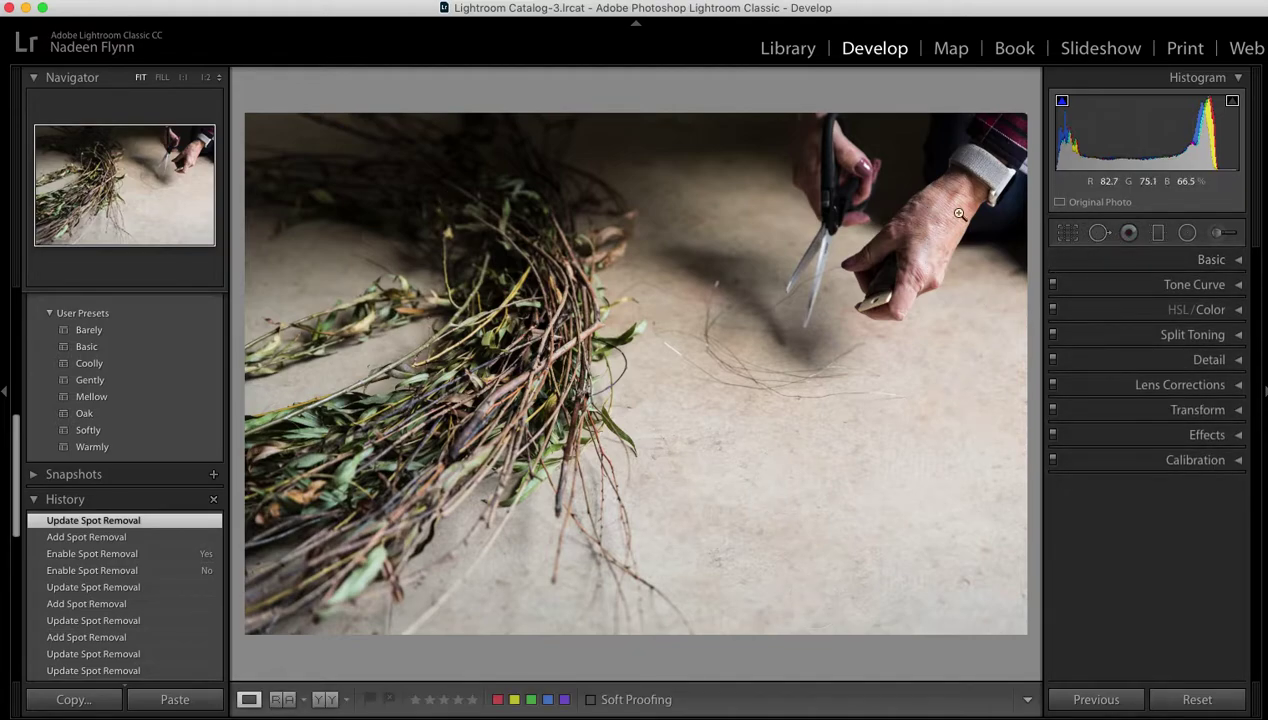